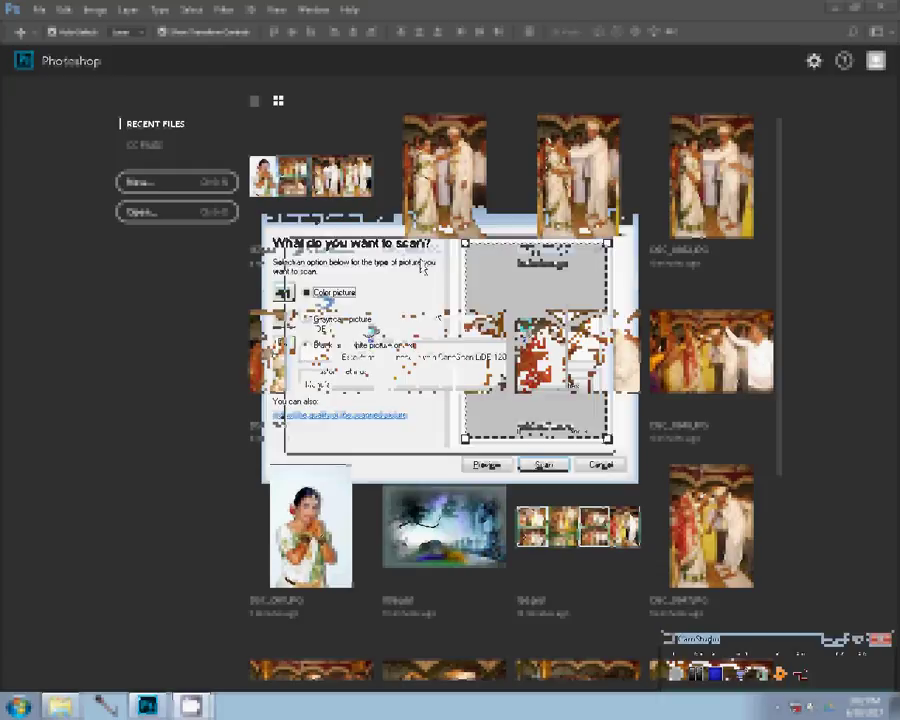
# - Open and close the scan-quality settings in the CanoScan LiDE 120 dialog
pyautogui.click(341, 414)
pyautogui.click(449, 446)
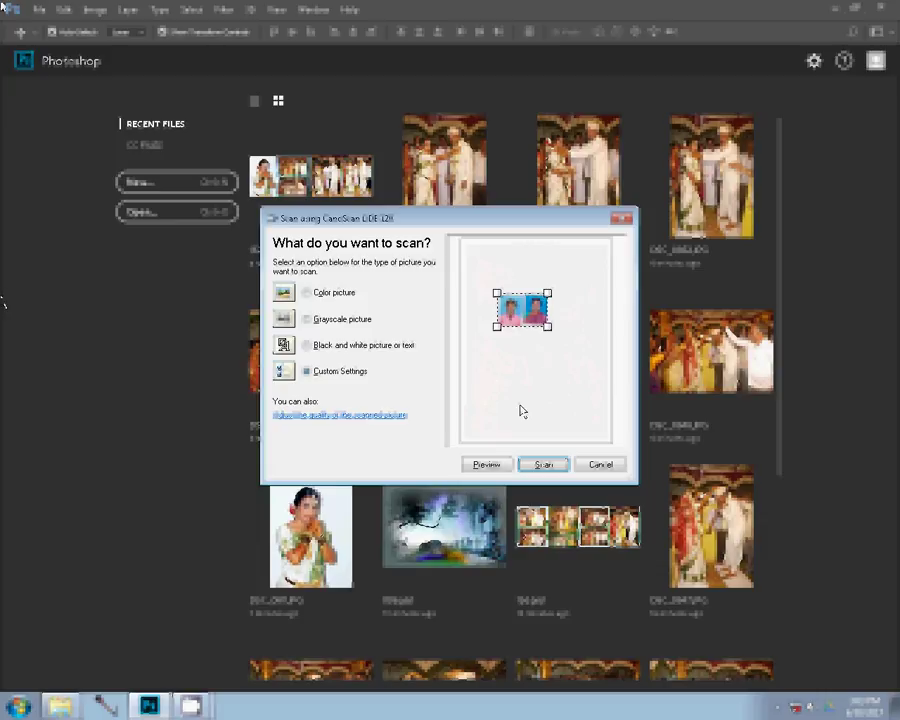
# - Widen the scan area's top-left and bottom-right corners around both photos and scan them
pyautogui.moveTo(494, 291); pyautogui.dragTo(492, 288)
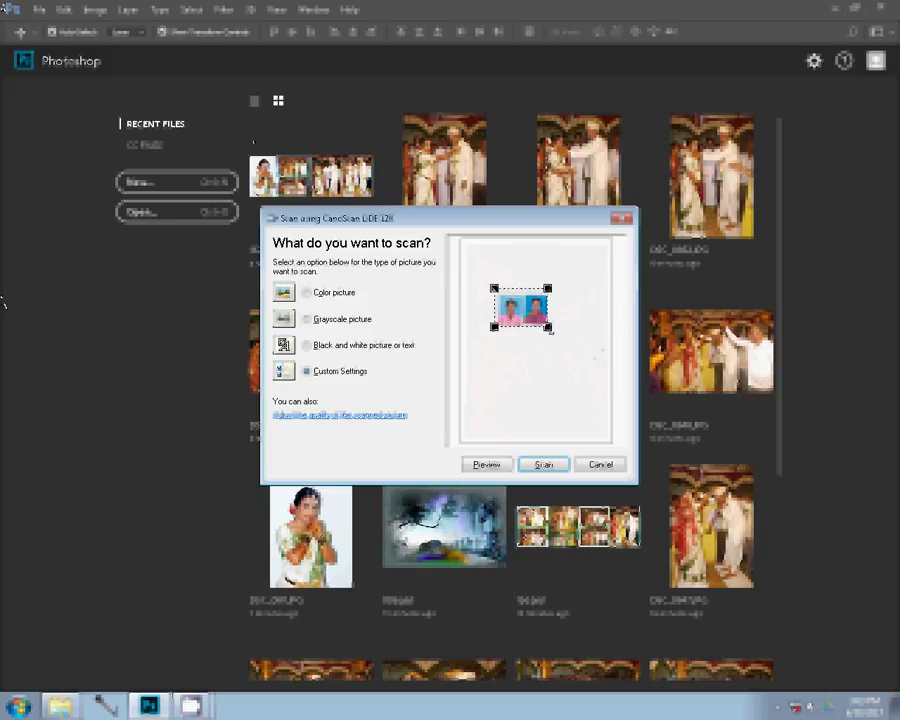
pyautogui.moveTo(551, 329); pyautogui.dragTo(553, 335)
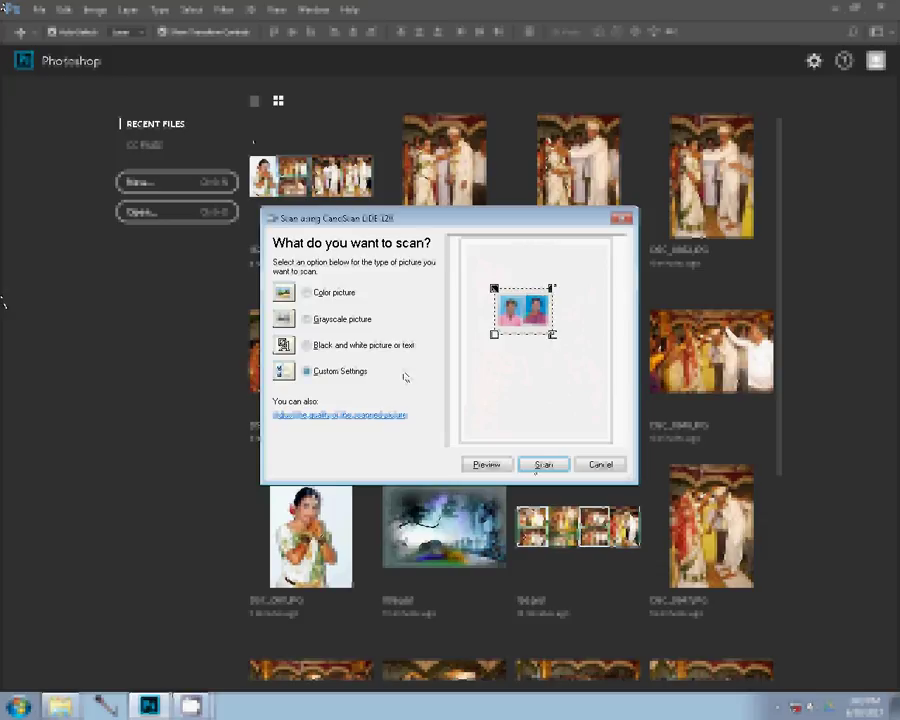
pyautogui.press('Return')
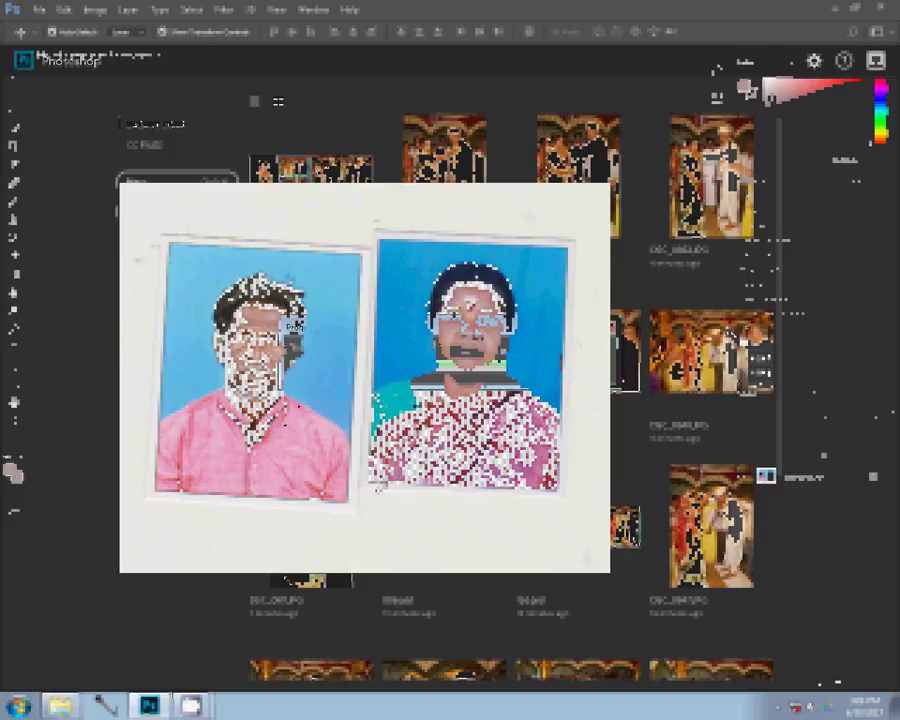
pyautogui.rightClick(238, 54)
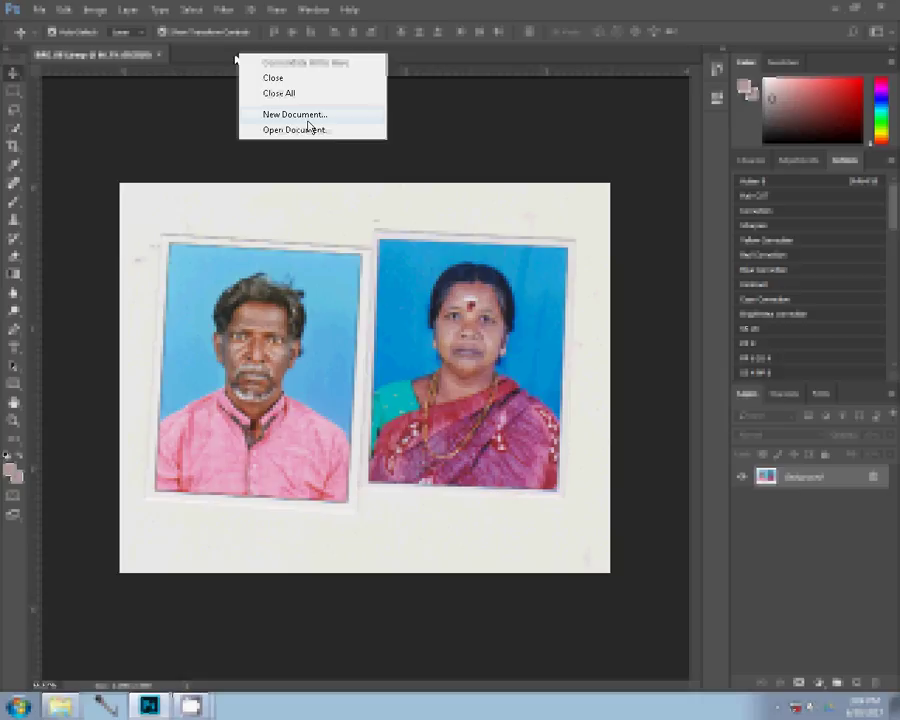
pyautogui.click(450, 232)
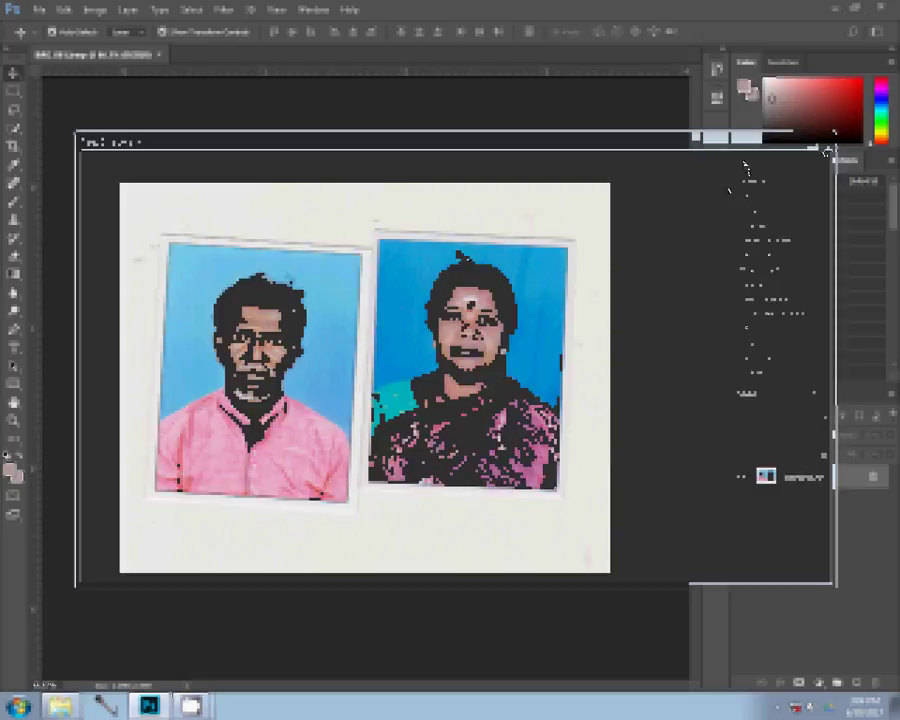
# - Duplicate the Background layer and float the scan document in its own window
pyautogui.click(128, 10)
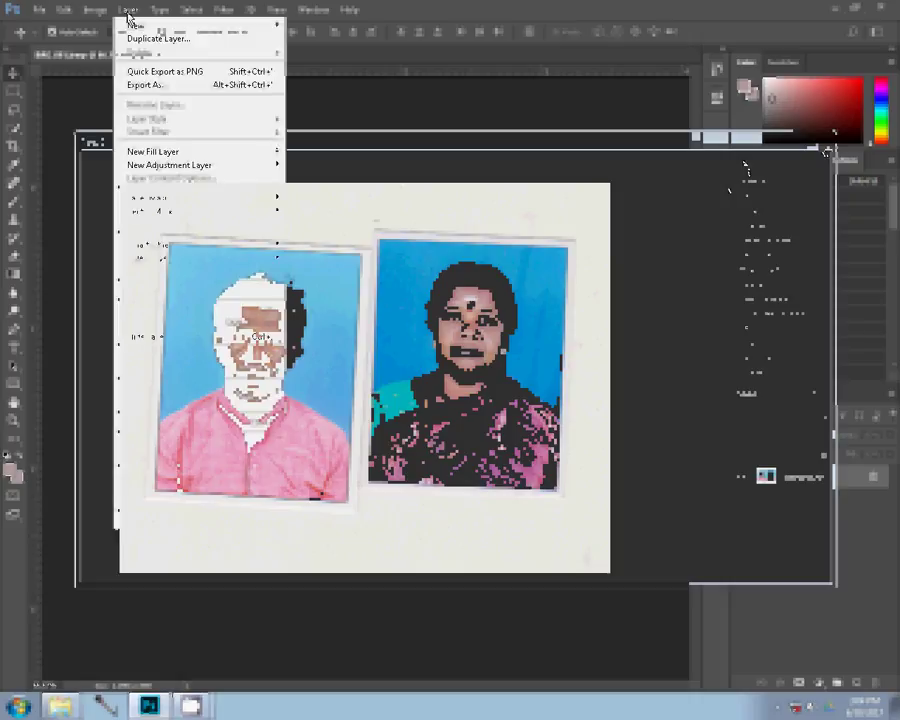
pyautogui.click(149, 42)
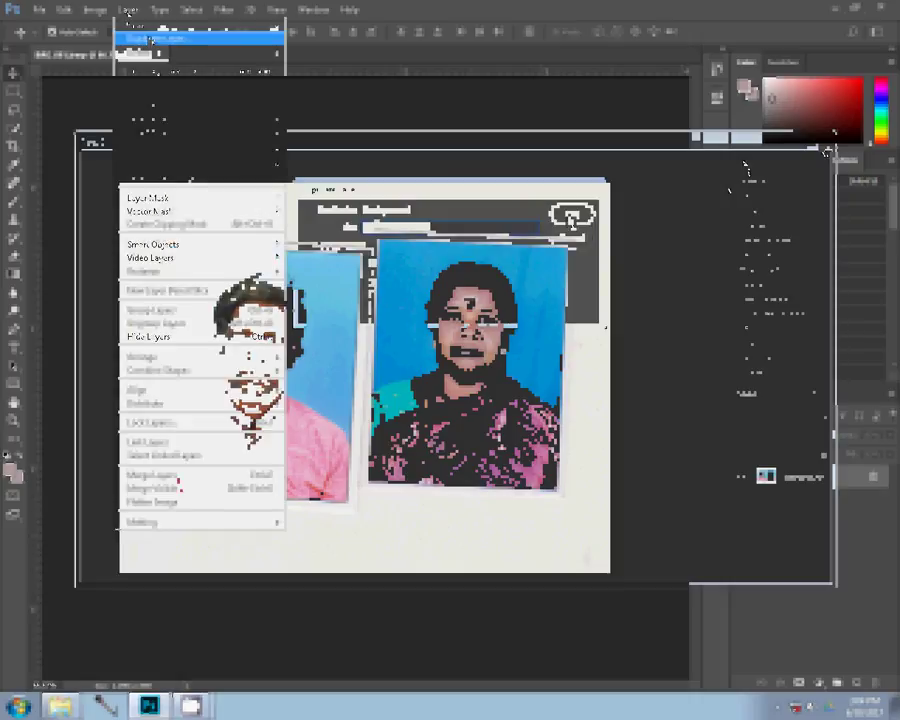
pyautogui.click(567, 214)
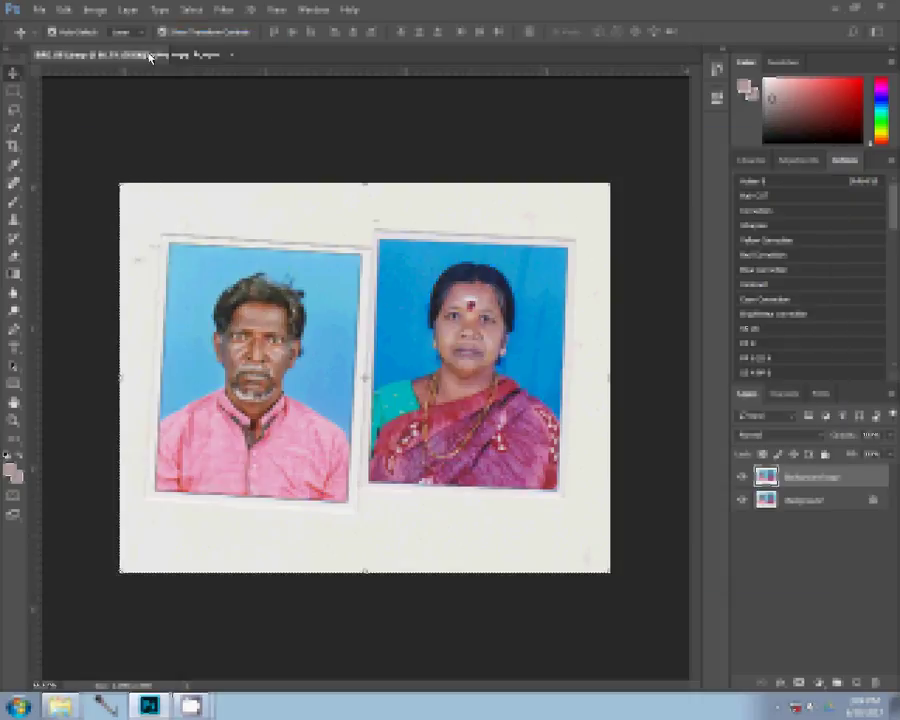
pyautogui.moveTo(235, 170); pyautogui.dragTo(135, 92)
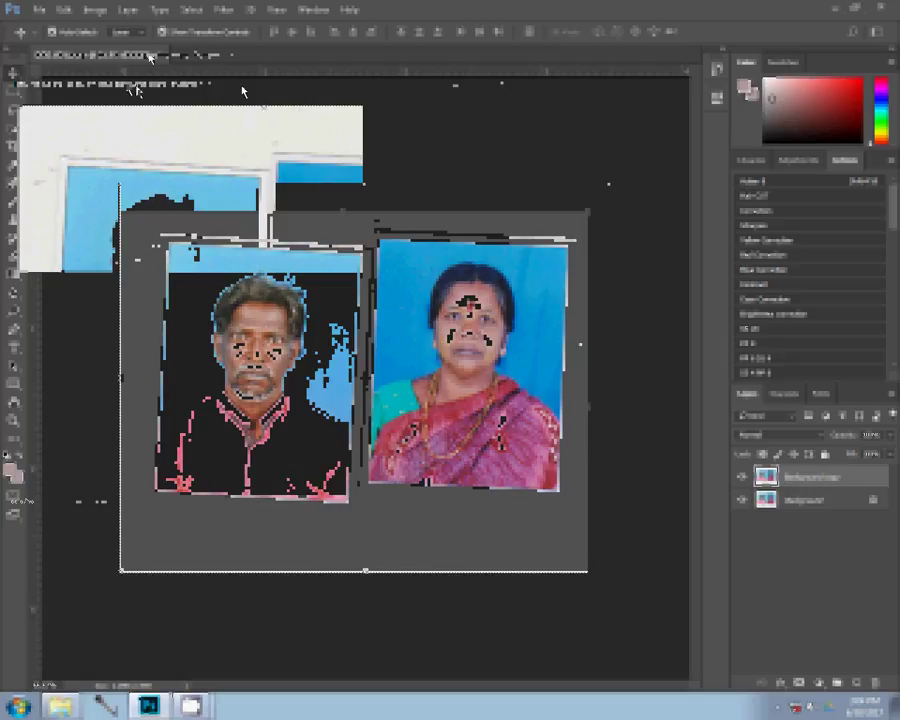
pyautogui.click(64, 10)
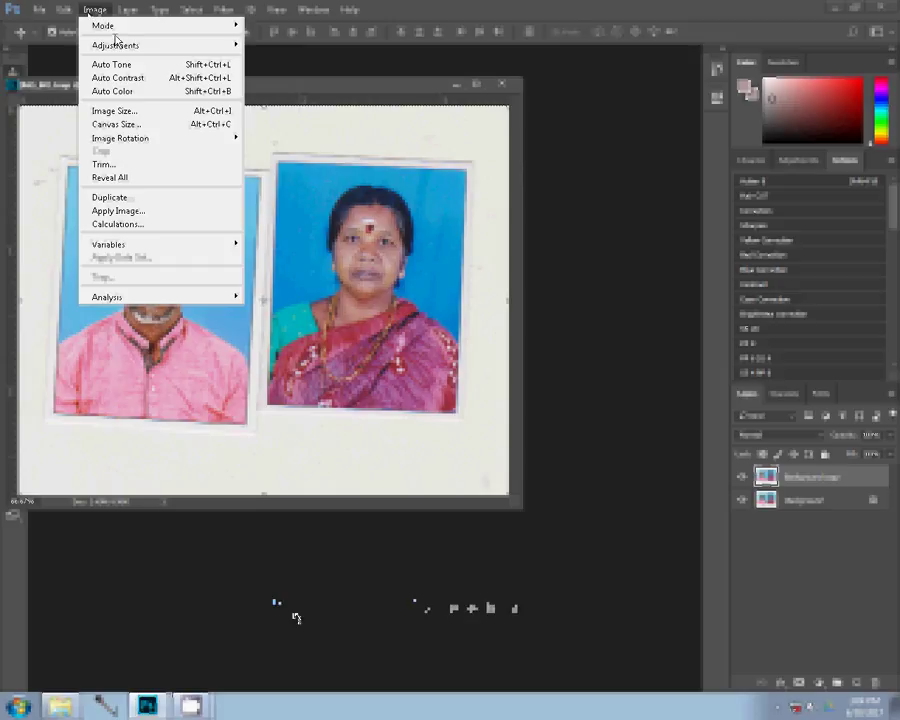
pyautogui.moveTo(104, 24)
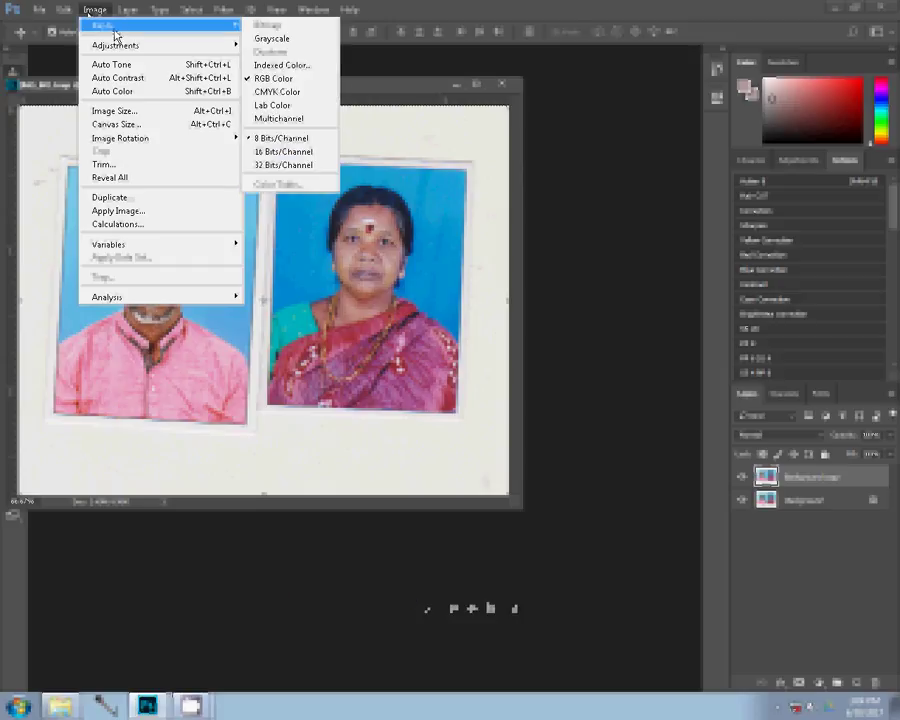
# - Duplicate the image and set up a 3.4 x 4.4 cm, 300 ppi crop on the copy
pyautogui.click(120, 199)
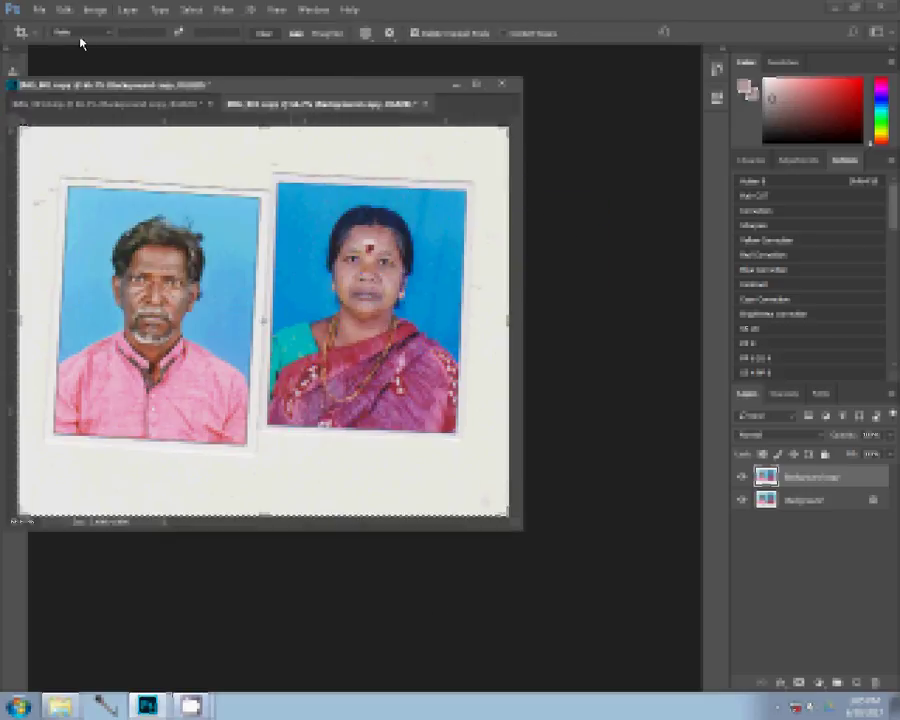
pyautogui.click(81, 38)
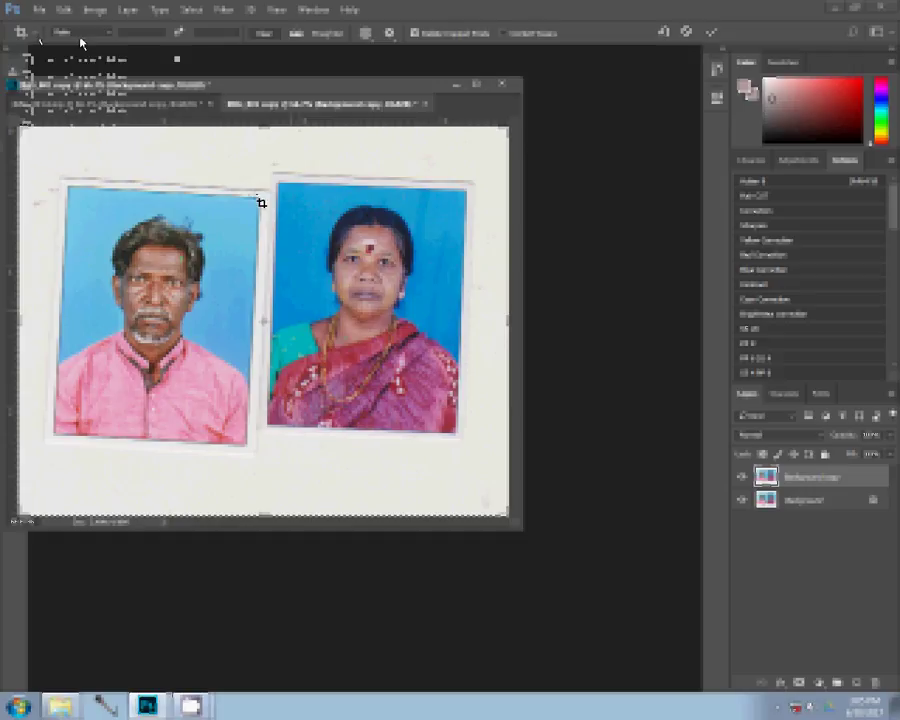
pyautogui.rightClick(257, 199)
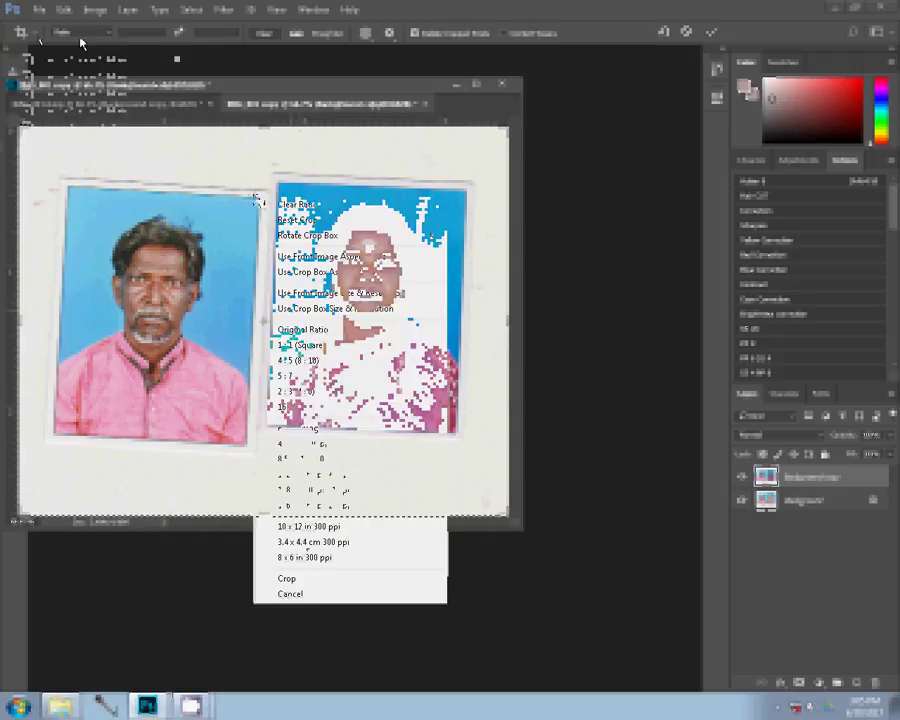
pyautogui.click(313, 541)
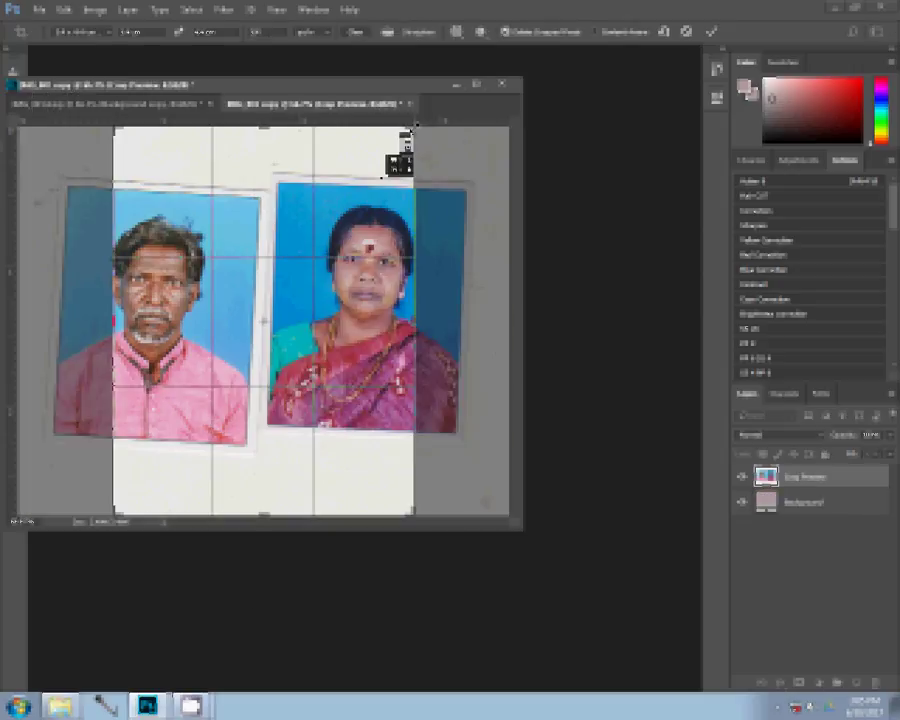
# - Fit the crop box around the woman's photo and rotate it until the portrait is straight
pyautogui.moveTo(408, 140); pyautogui.dragTo(404, 183)
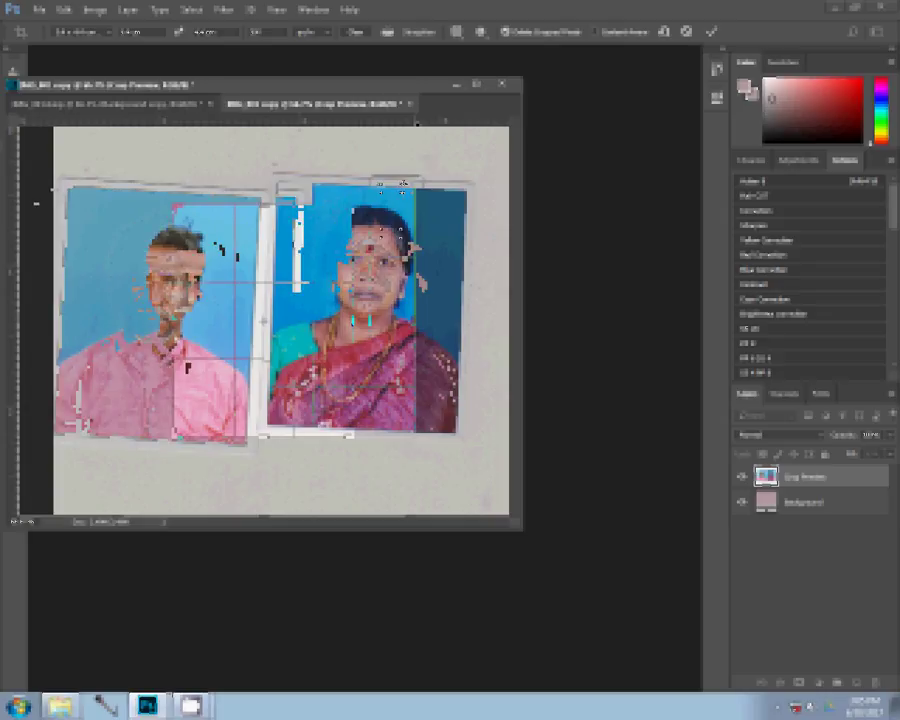
pyautogui.moveTo(268, 265); pyautogui.dragTo(241, 268)
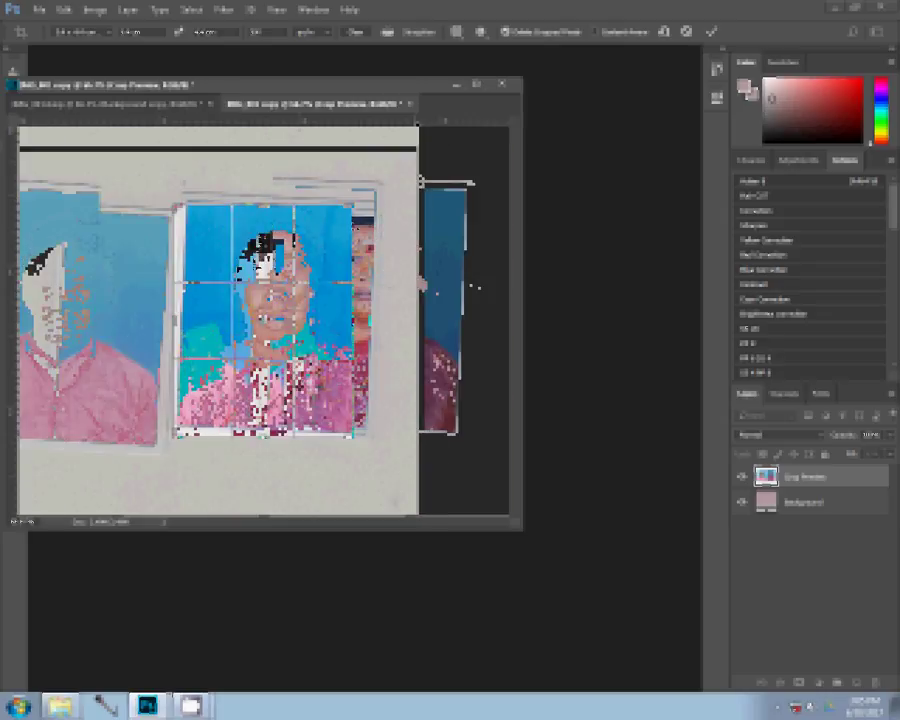
pyautogui.moveTo(370, 193); pyautogui.dragTo(363, 183)
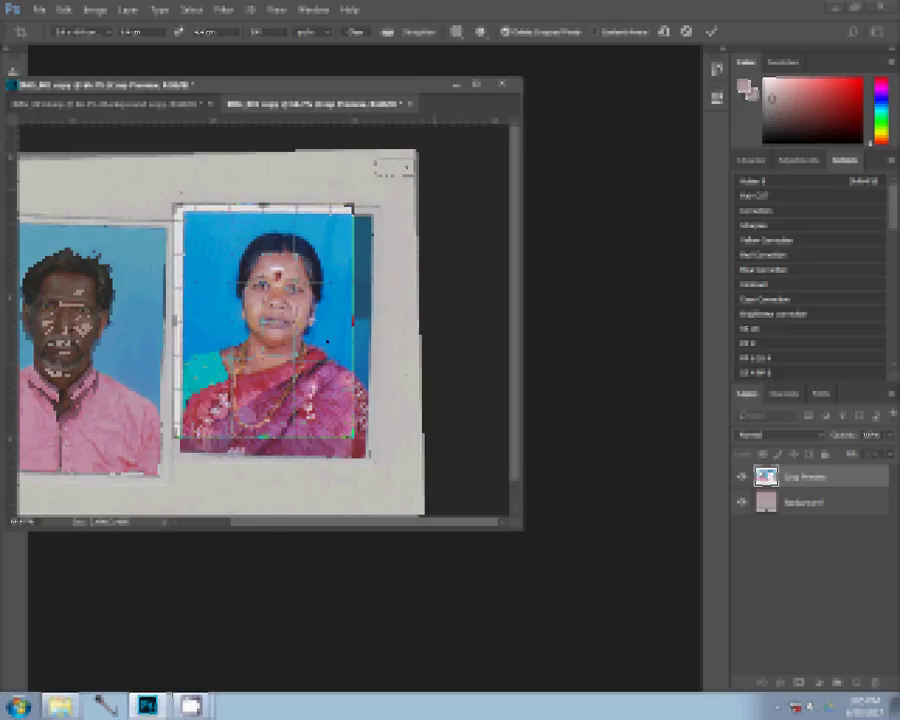
pyautogui.moveTo(349, 313)
pyautogui.mouseDown()
pyautogui.moveTo(340, 302)
pyautogui.moveTo(322, 331)
pyautogui.mouseUp()
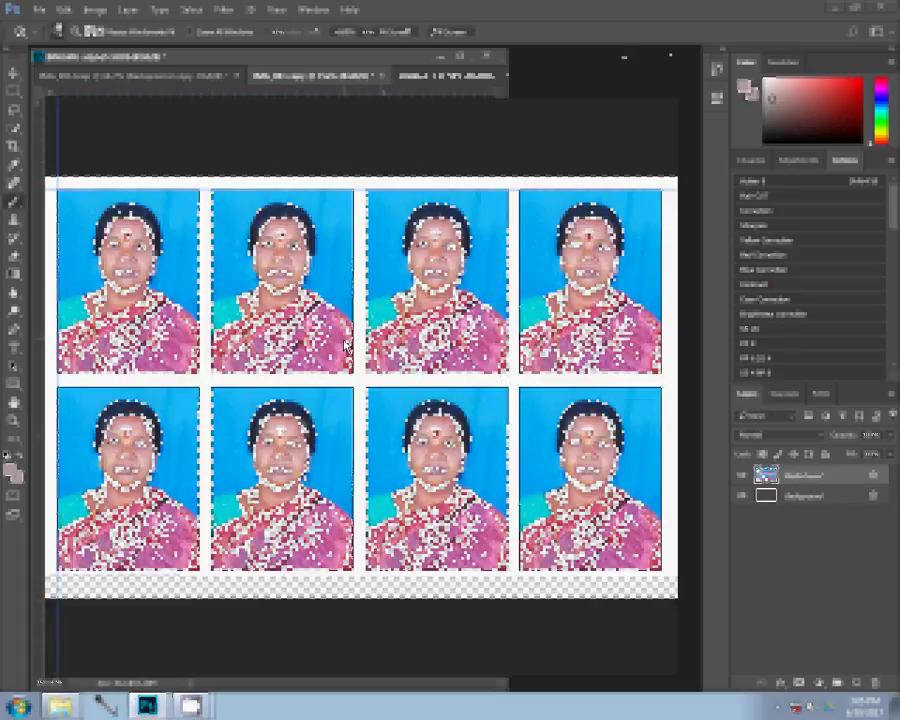
# - Save the sheet as a progressive JPEG named '6-4x6=1' in folder 30 on drive G:
pyautogui.hotkey('ctrl', 's')
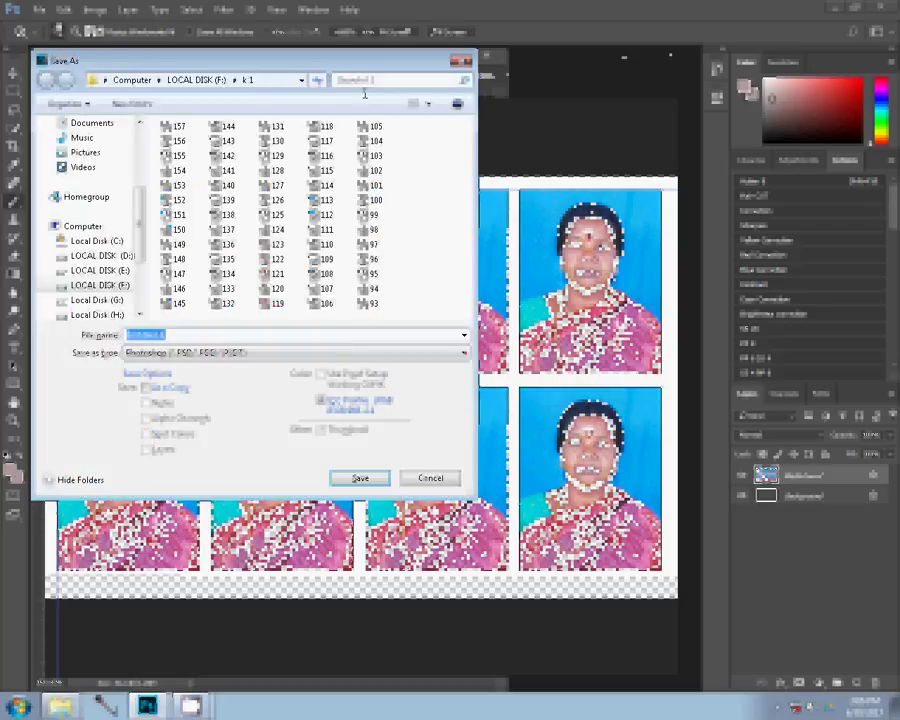
pyautogui.click(122, 298)
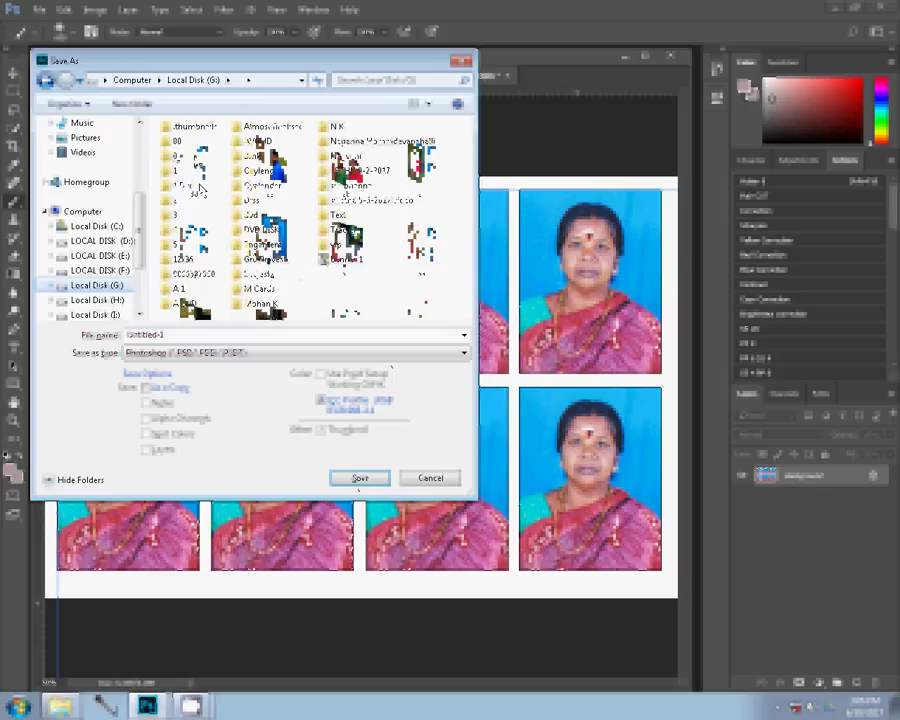
pyautogui.click(362, 484)
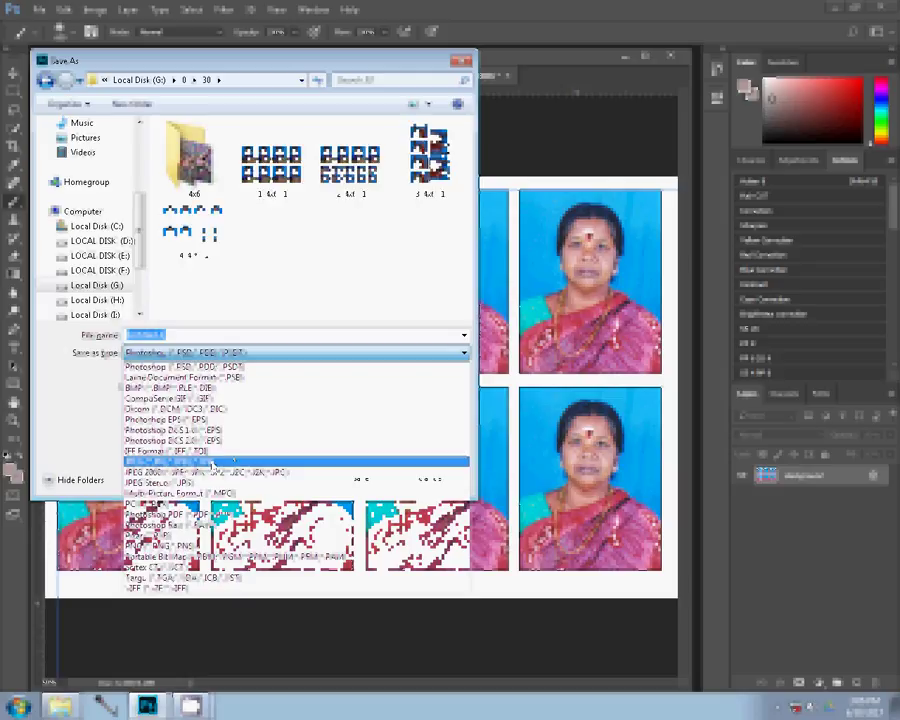
pyautogui.click(210, 462)
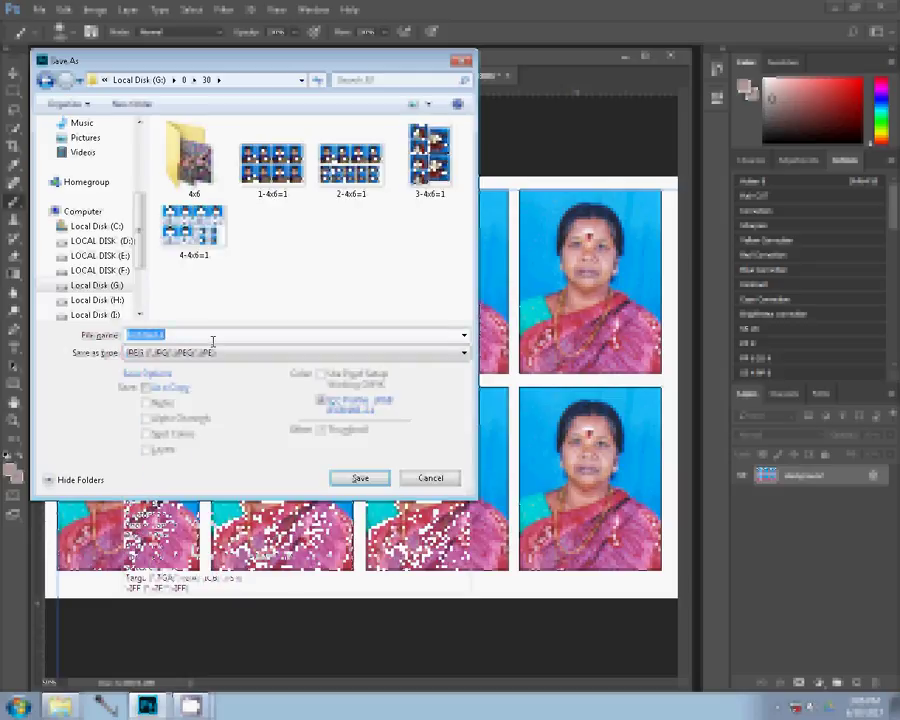
pyautogui.write('6-4')
pyautogui.write('x6=1')
pyautogui.press('Return')
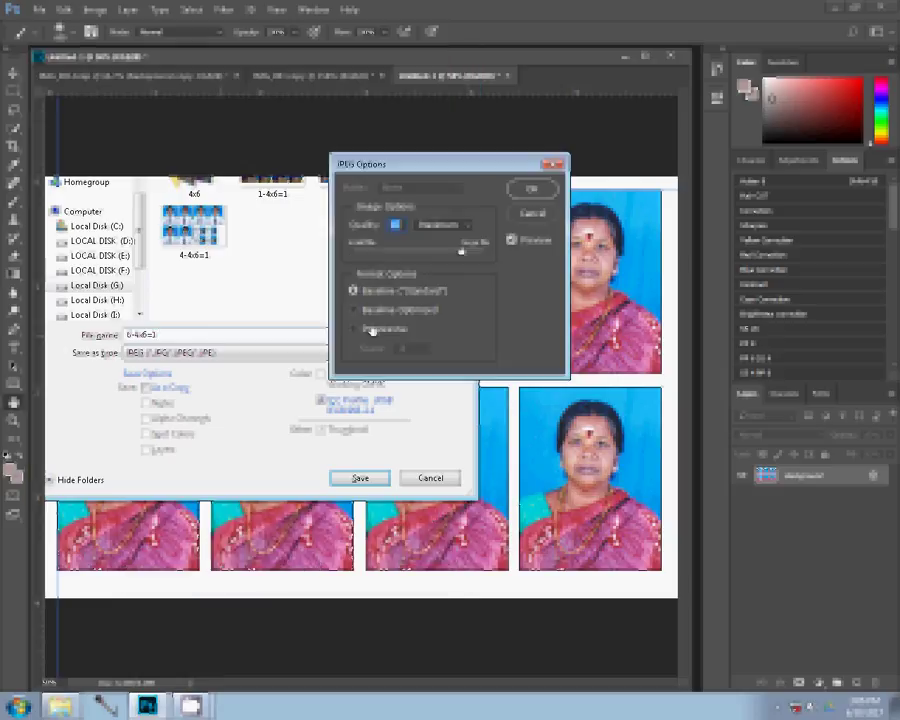
pyautogui.click(372, 331)
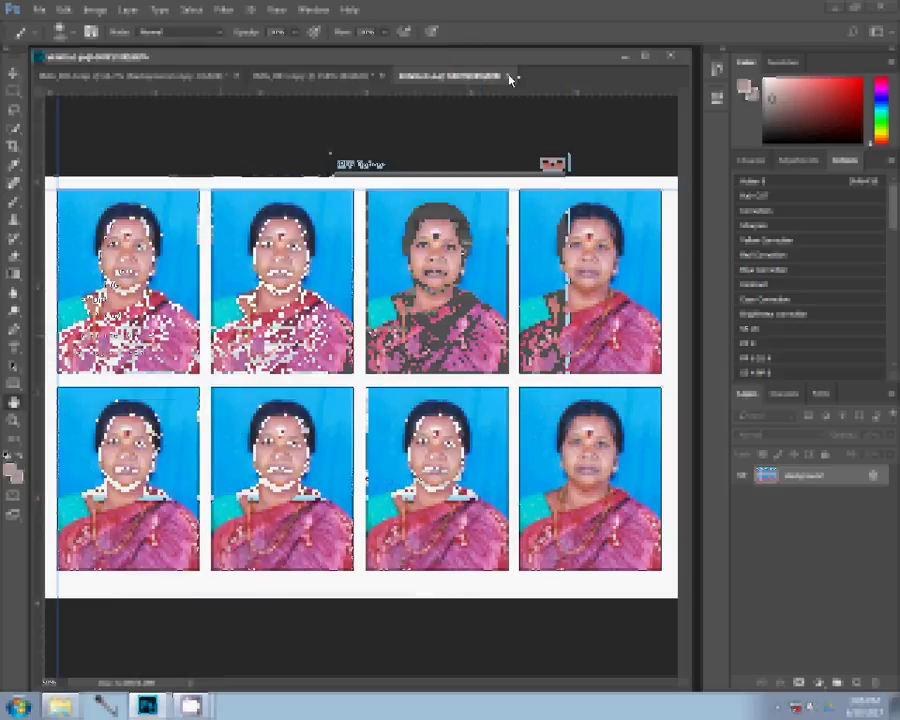
# - Finish the JPEG save, then close the sheet and the woman's photo without saving changes
pyautogui.click(512, 79)
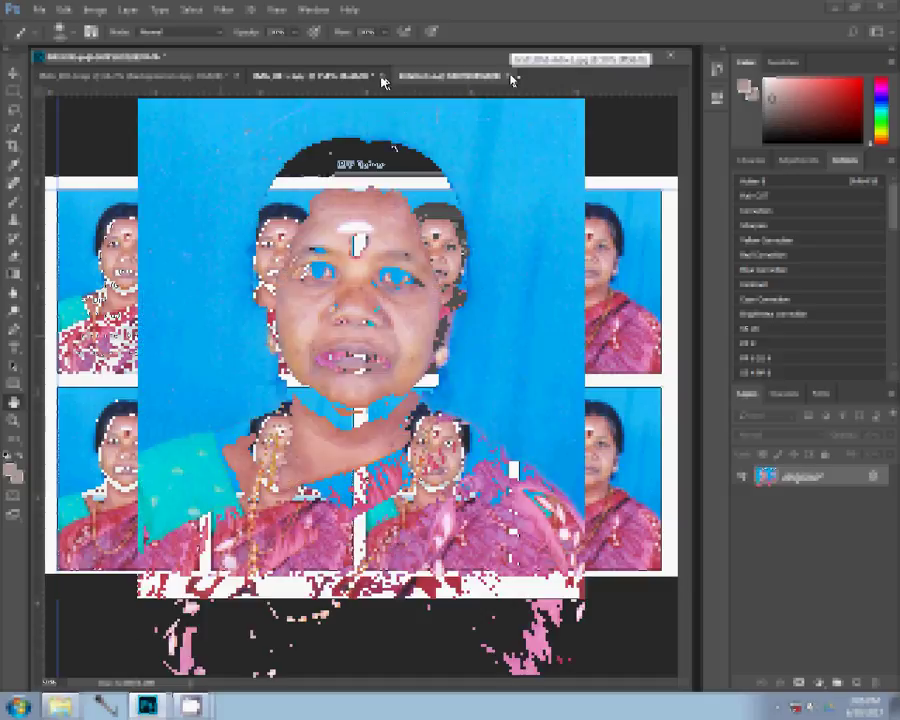
pyautogui.click(512, 77)
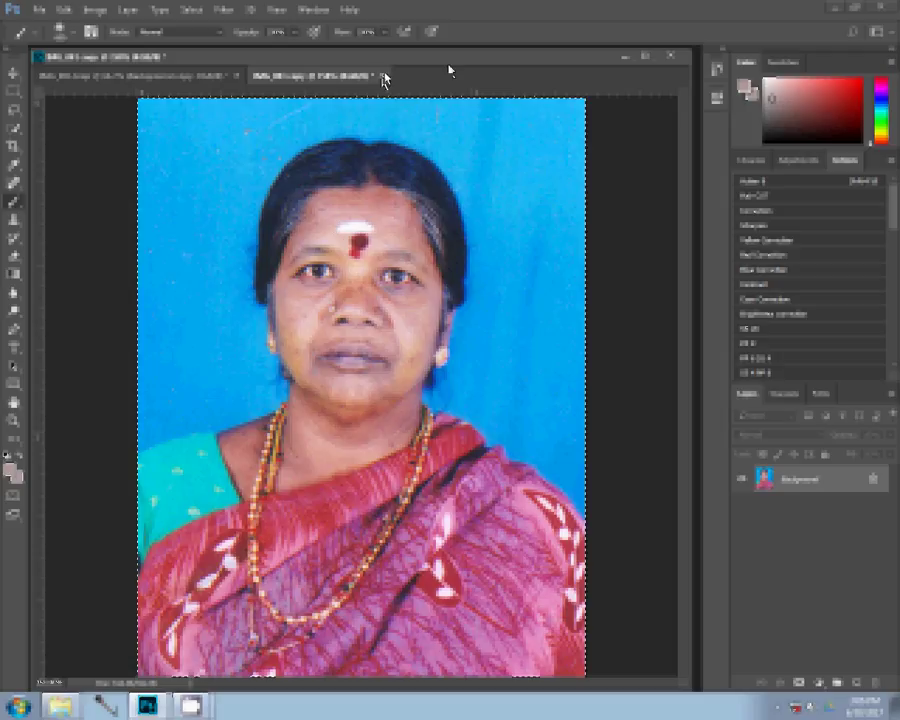
pyautogui.click(382, 76)
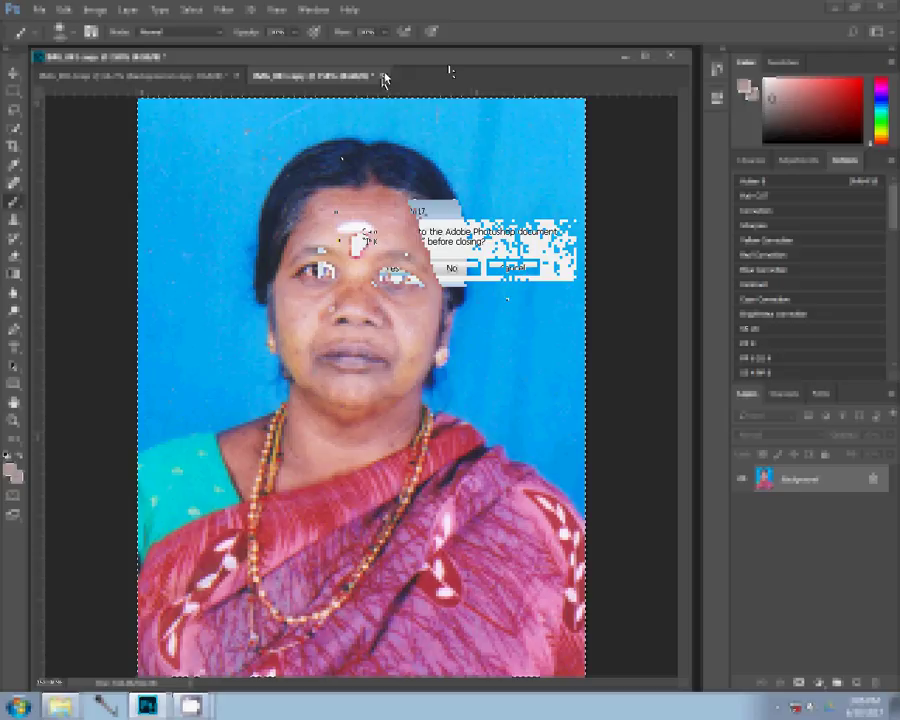
pyautogui.press('n')
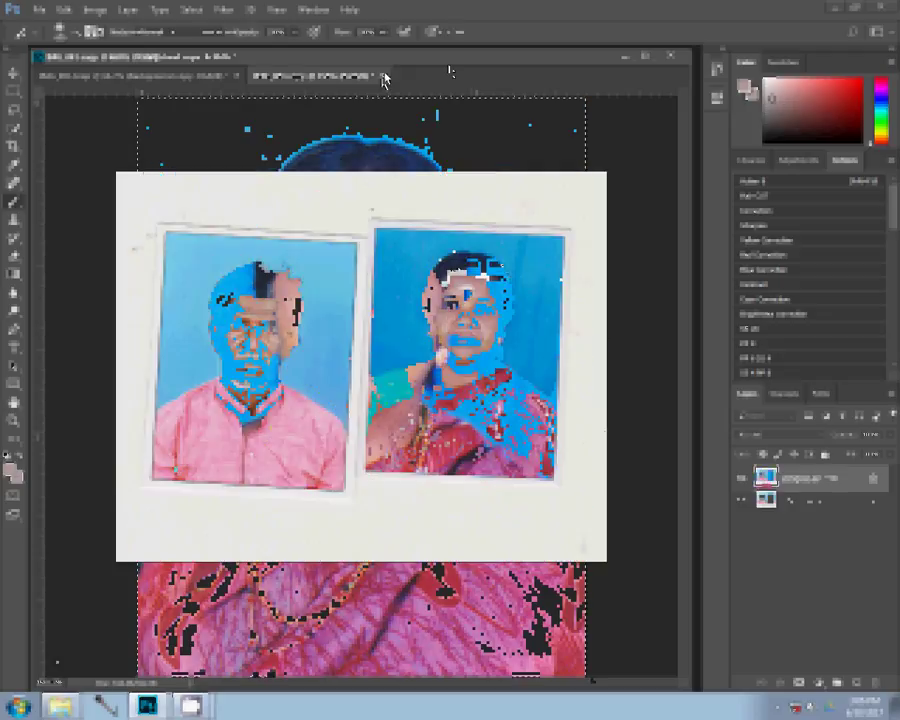
# - Zoom in and start a pen path around the man's hair and face down to his collar
pyautogui.press('z')
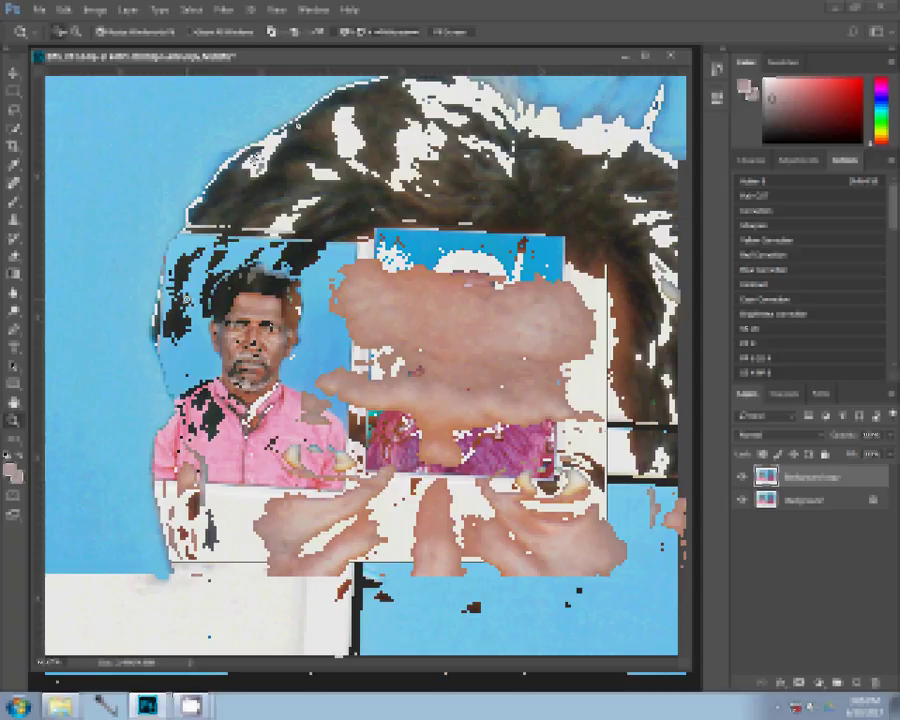
pyautogui.press('p')
pyautogui.click(353, 162)
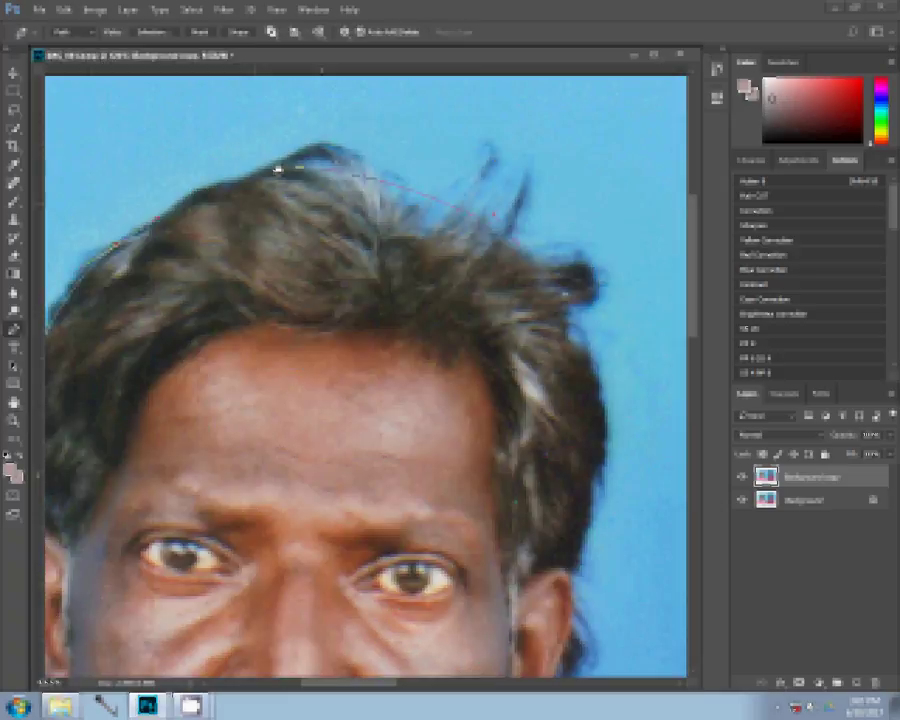
pyautogui.click(495, 213)
pyautogui.click(604, 440)
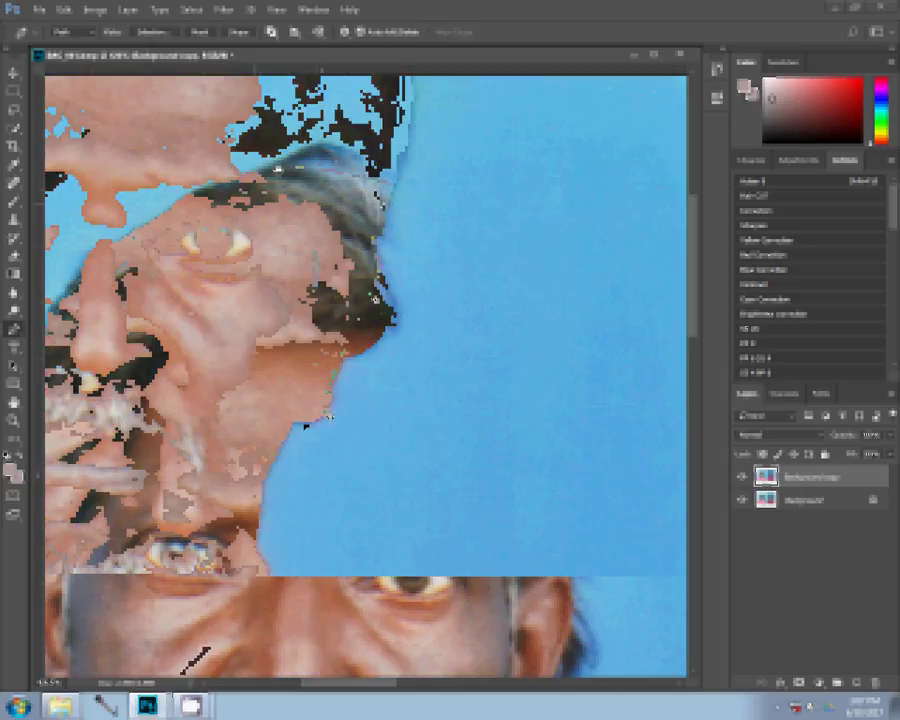
pyautogui.click(316, 228)
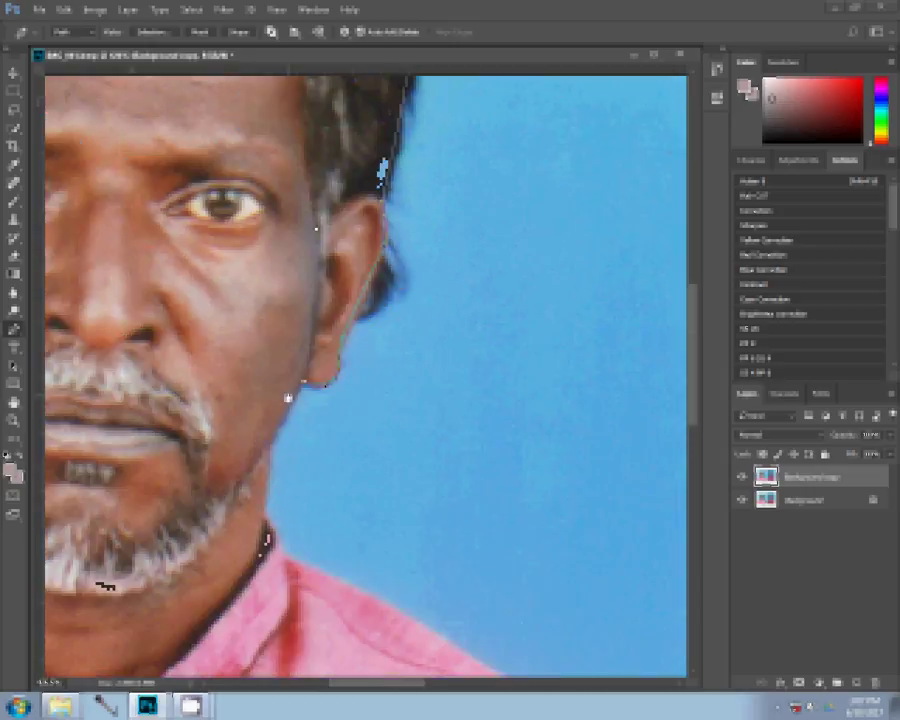
pyautogui.click(308, 266)
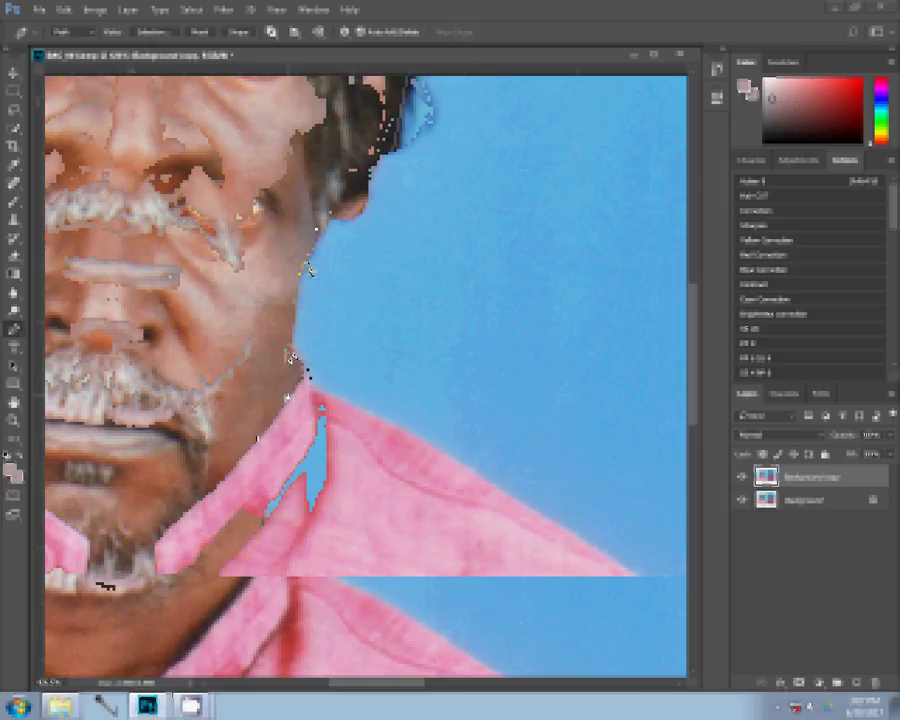
pyautogui.click(308, 386)
# - Extend the path along the man's shirt shoulder, fixing misplaced points with undo and redo
pyautogui.click(616, 553)
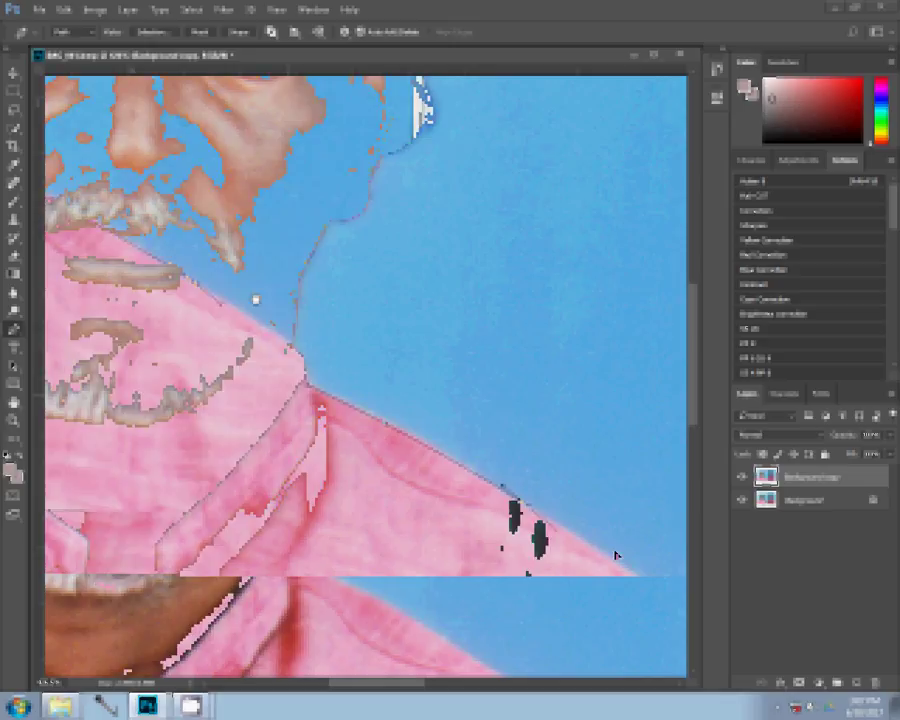
pyautogui.scroll(-5, 500, 510)
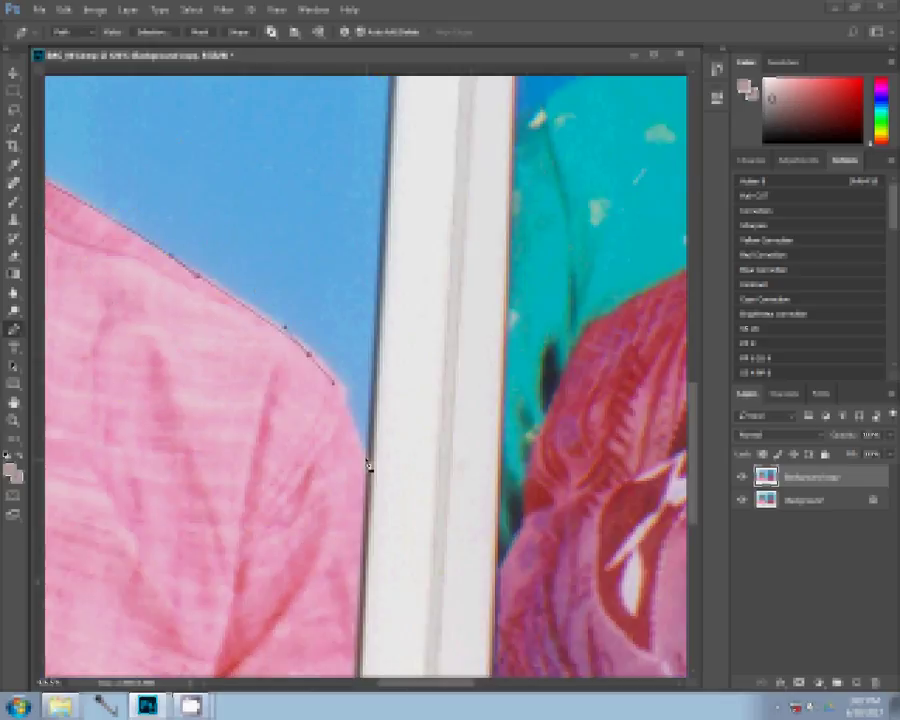
pyautogui.scroll(-3, 378, 488)
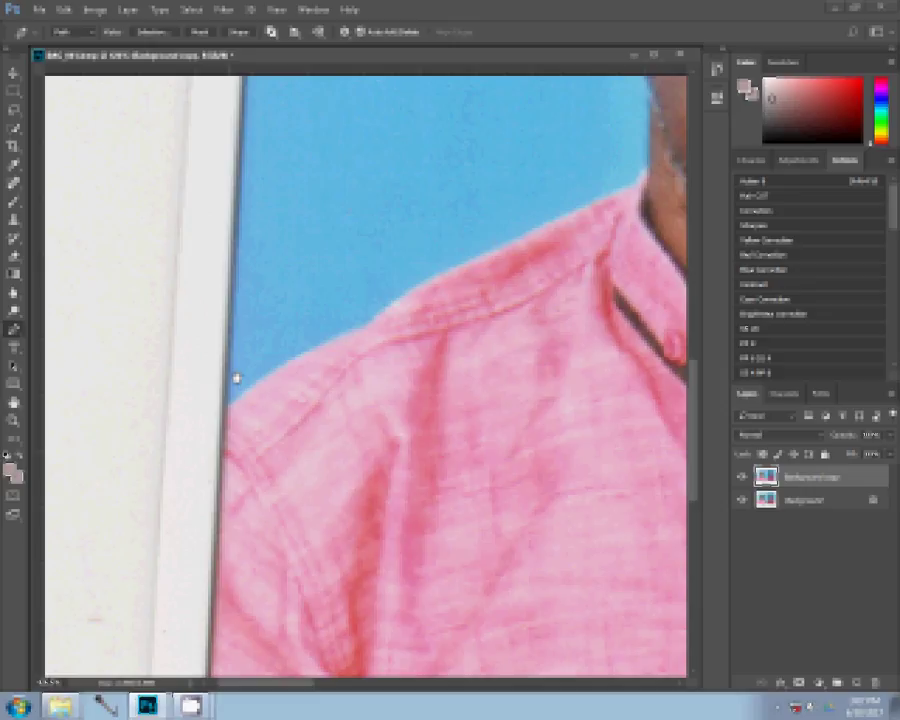
pyautogui.click(336, 344)
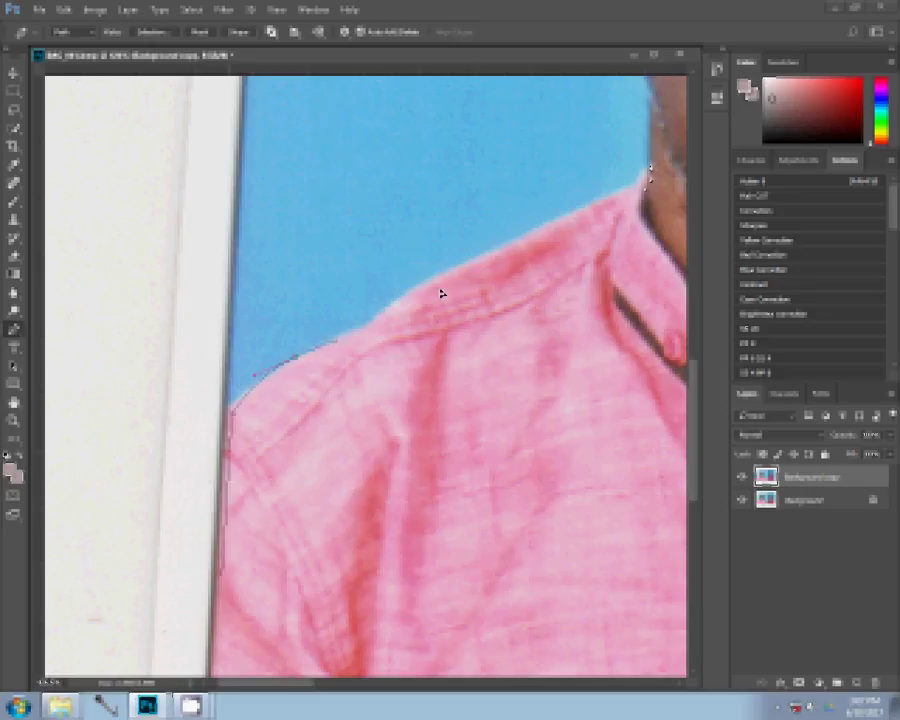
pyautogui.scroll(5, 441, 293)
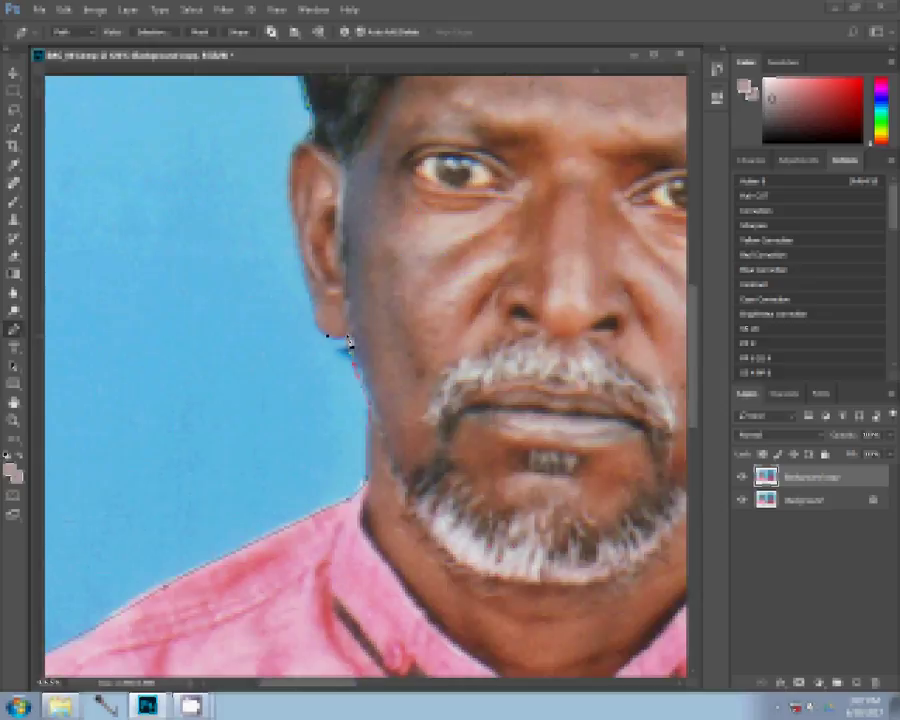
pyautogui.hotkey('ctrl', 'z')
pyautogui.hotkey('ctrl', 'alt', 'z')
pyautogui.hotkey('ctrl', 'shift', 'z')
# - Turn the man's traced pen path into a selection
pyautogui.rightClick(370, 325)
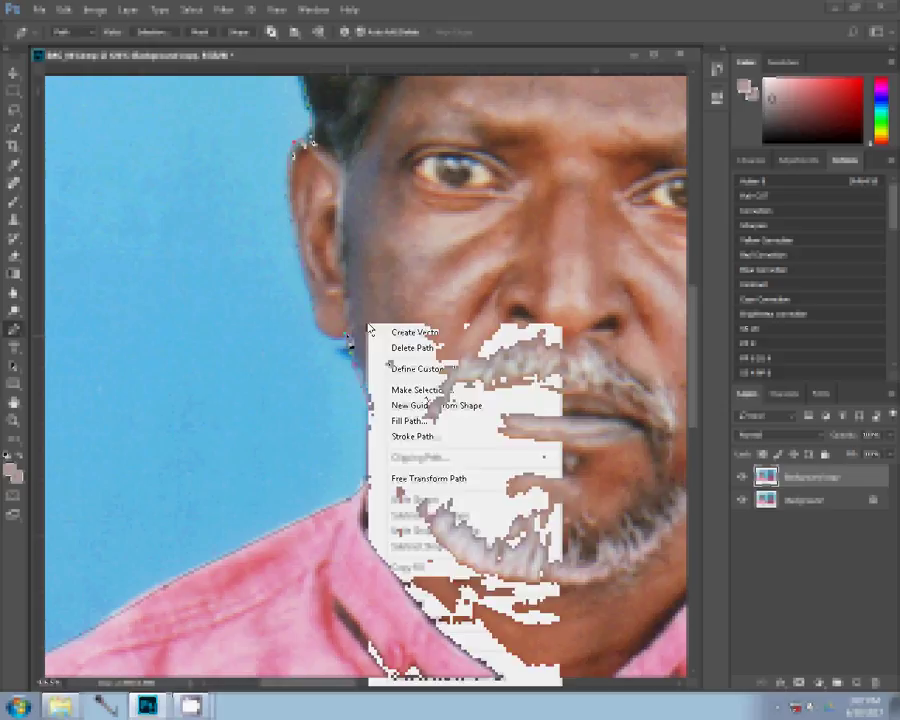
pyautogui.click(420, 390)
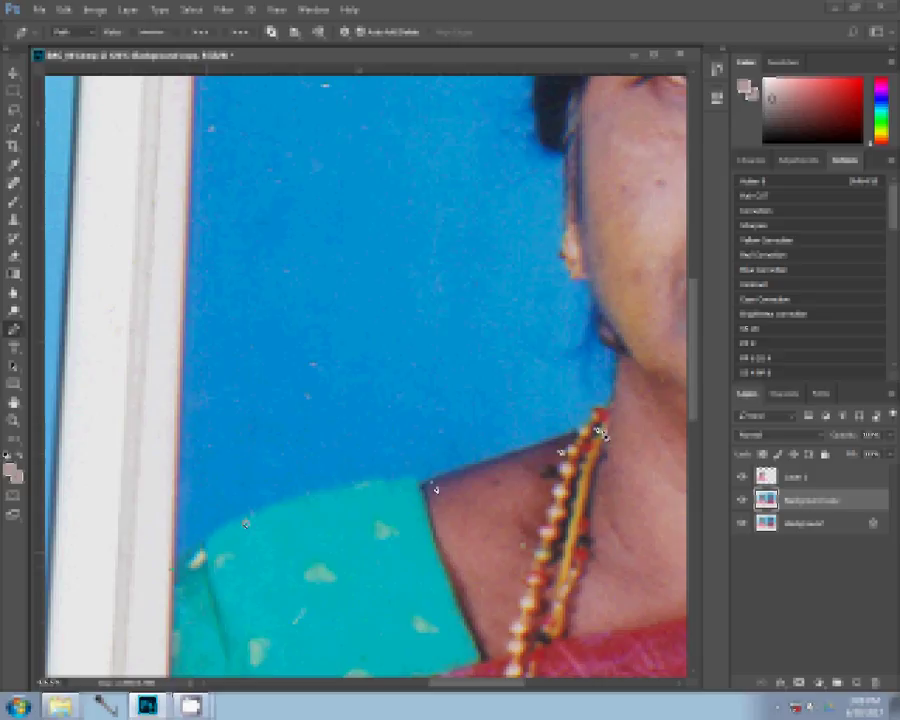
# - Add curved and straight path points along the woman's neck and shoulder outline
pyautogui.moveTo(619, 358)
pyautogui.mouseDown()
pyautogui.moveTo(620, 337)
pyautogui.moveTo(588, 266)
pyautogui.mouseUp()
pyautogui.press('Return')
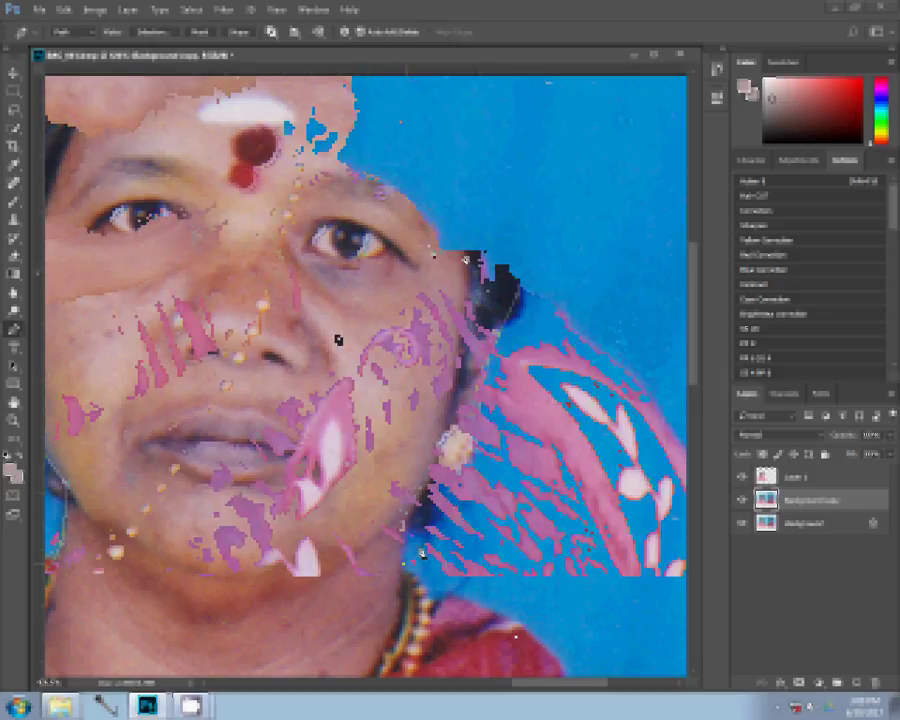
pyautogui.click(560, 340)
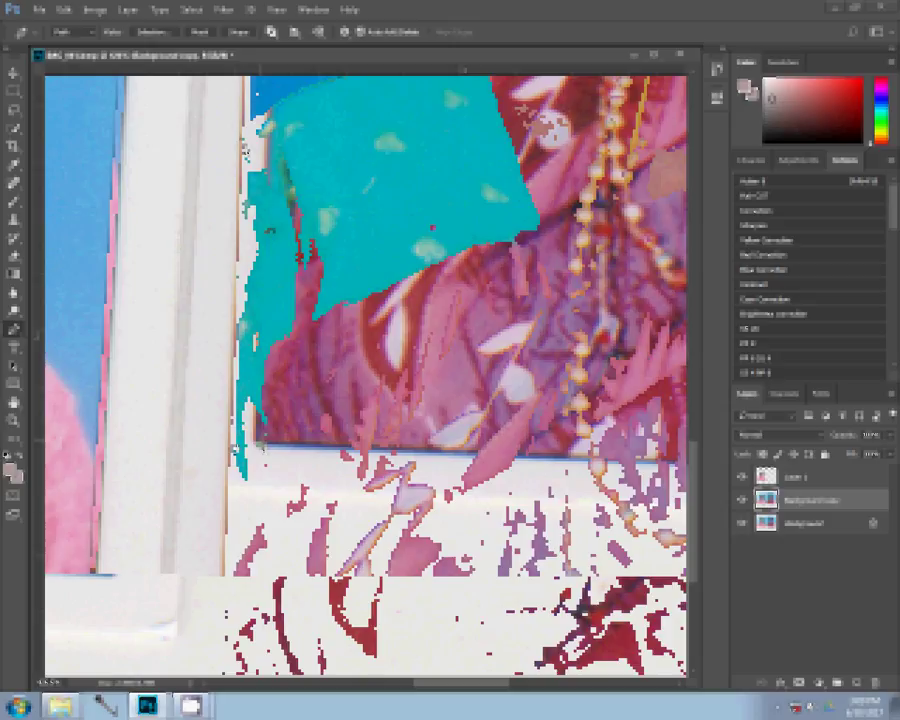
# - Turn the woman's traced path into a selection
pyautogui.rightClick(329, 198)
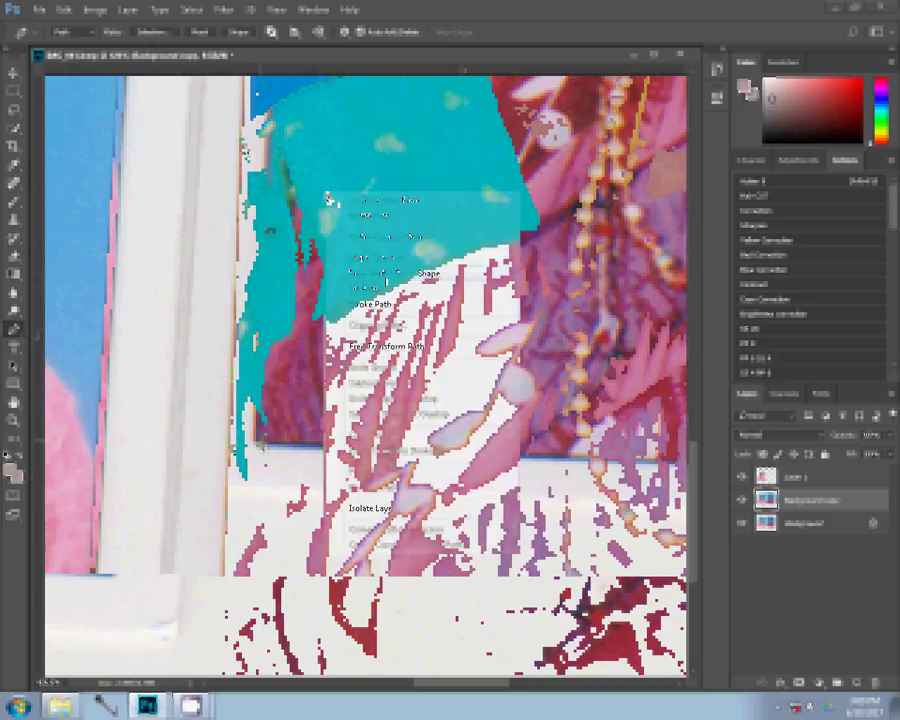
pyautogui.click(380, 287)
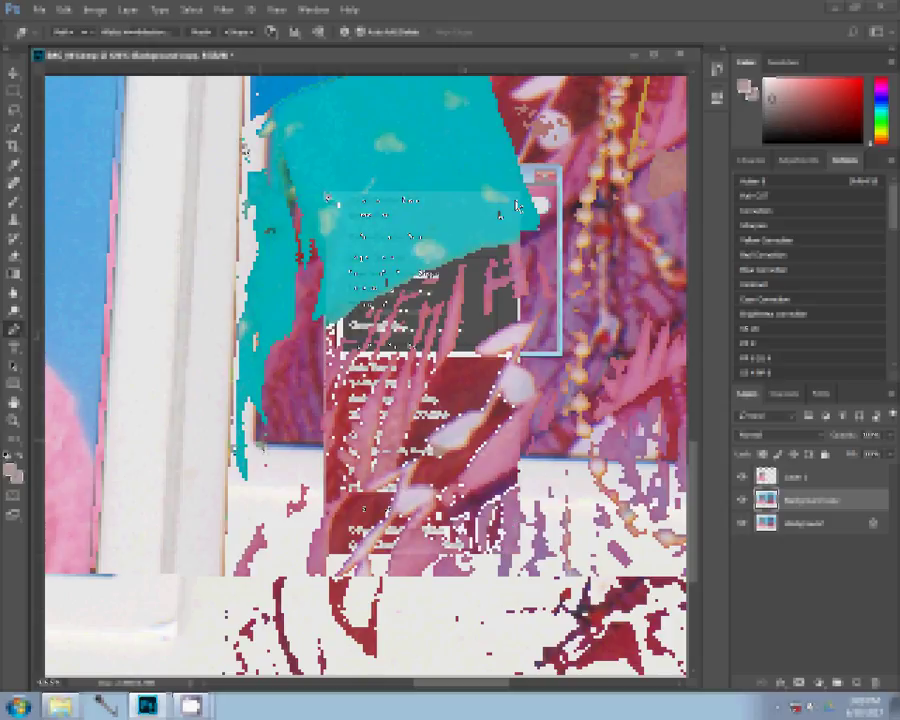
pyautogui.click(516, 205)
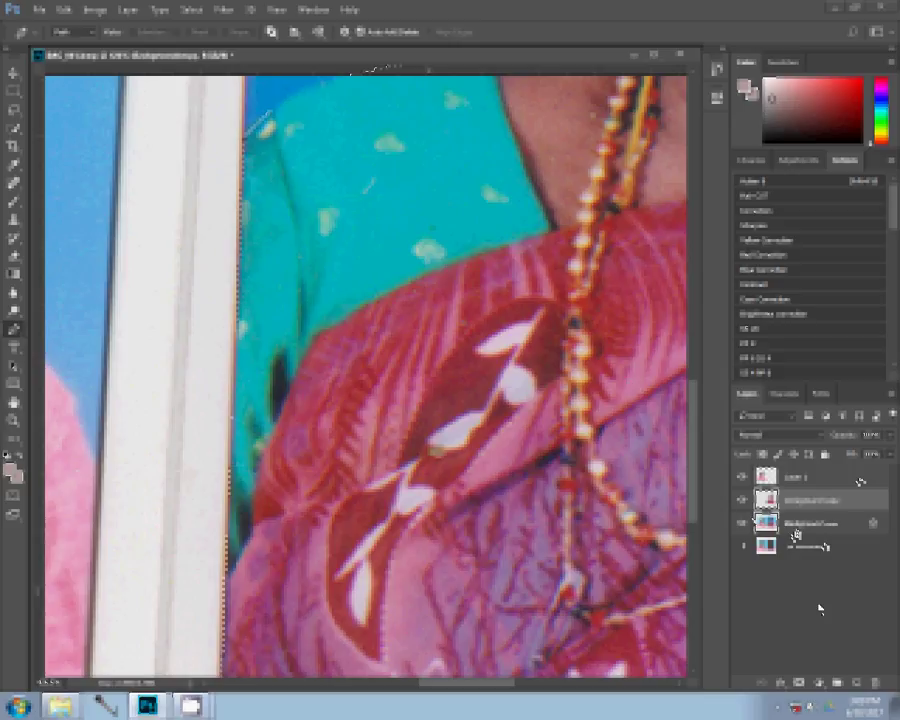
# - Add a Solid Color fill layer using a pasted blue hex value
pyautogui.click(818, 683)
pyautogui.click(766, 378)
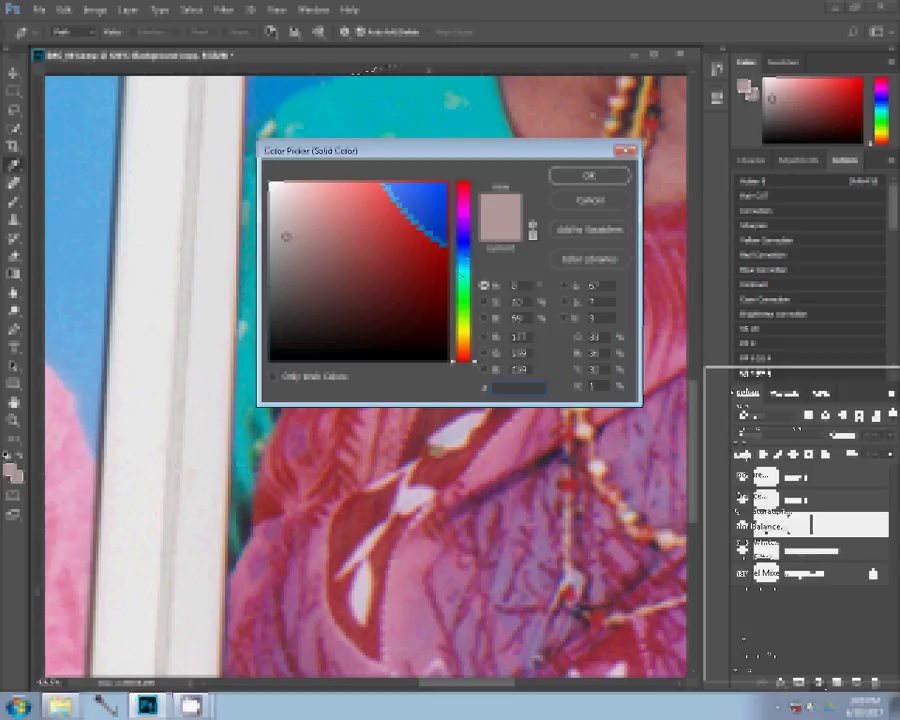
pyautogui.hotkey('ctrl', 'v')
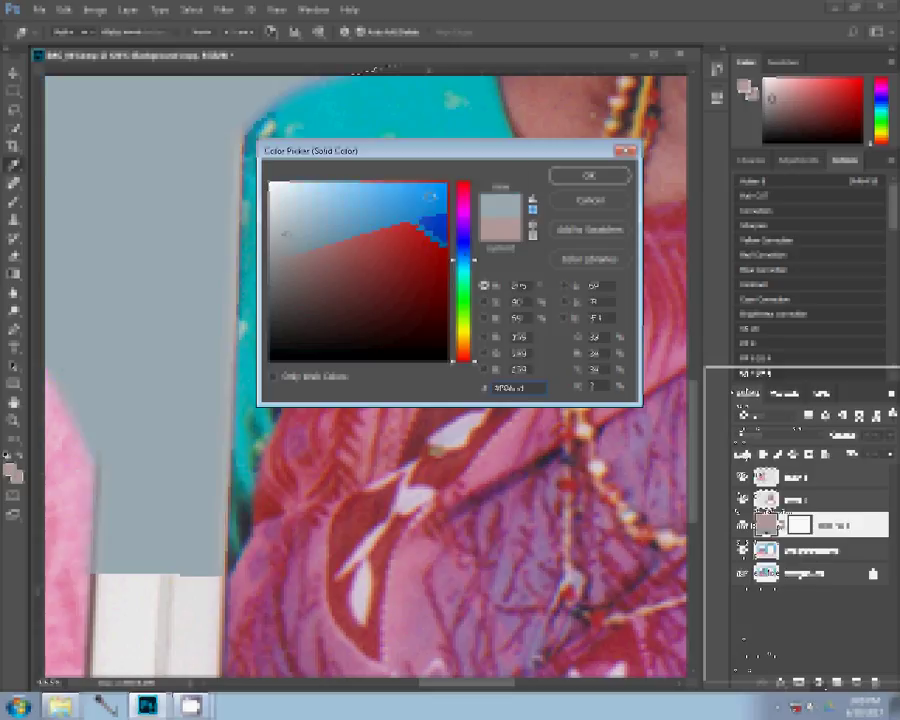
pyautogui.click(578, 177)
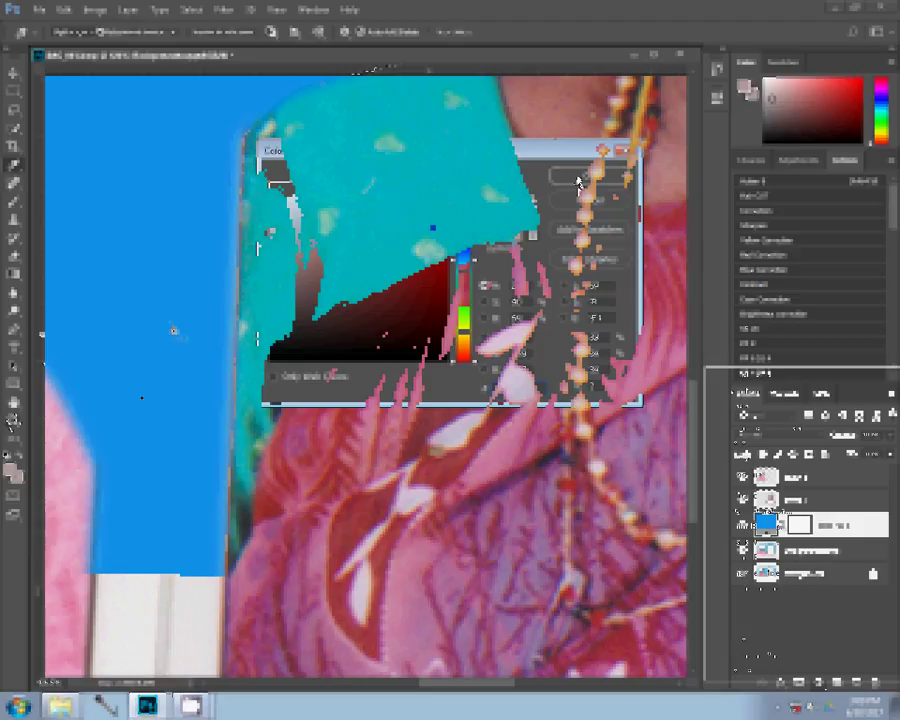
pyautogui.press('z')
pyautogui.rightClick(139, 380)
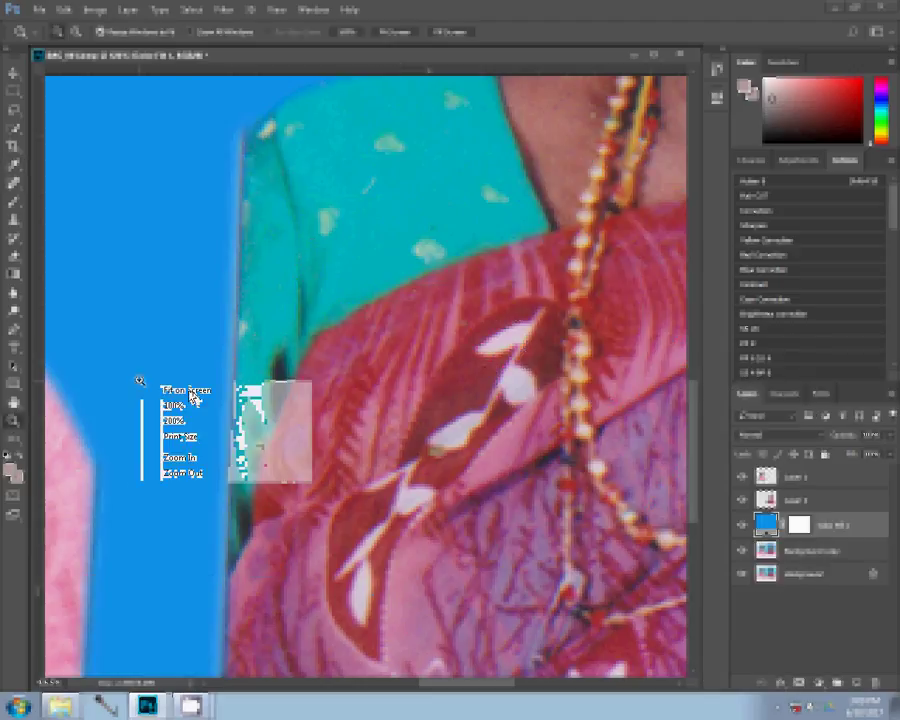
# - Fit the image on screen and add a horizontal guide at the man's bottom edge
pyautogui.click(193, 397)
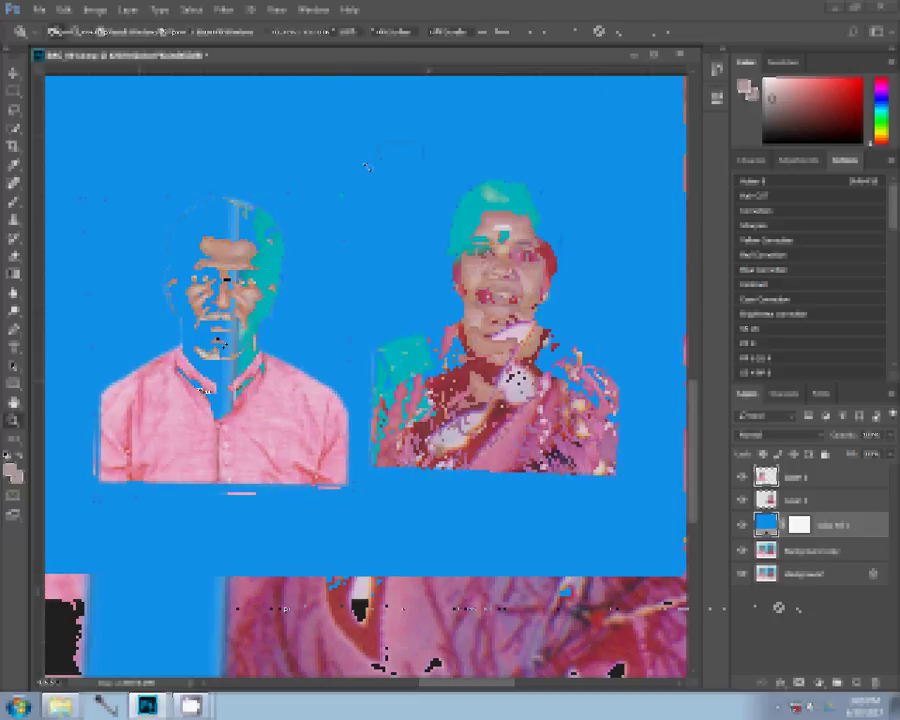
pyautogui.hotkey('ctrl', 't')
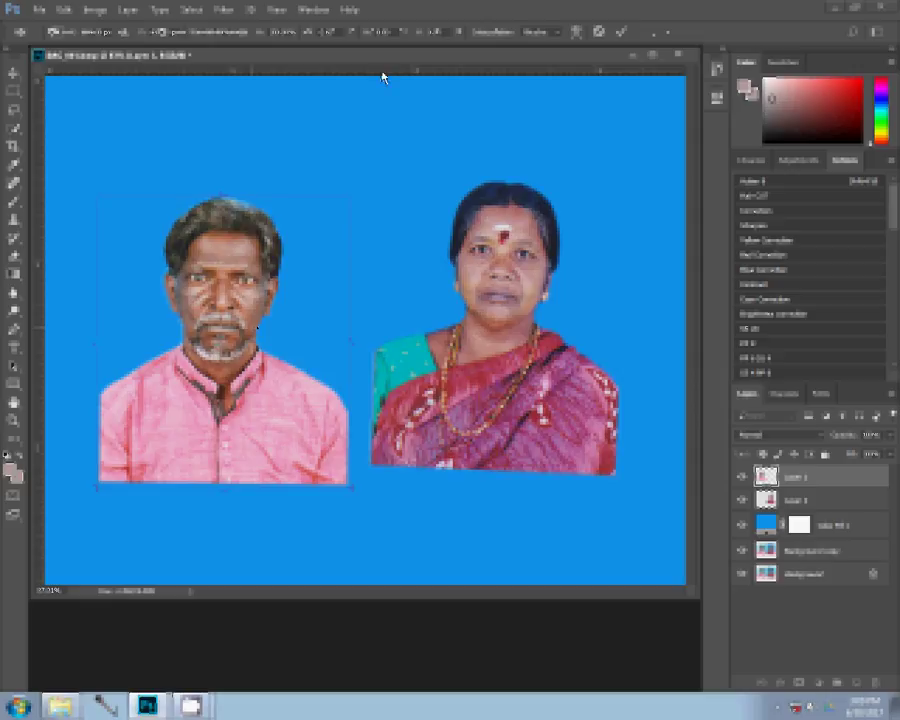
pyautogui.moveTo(383, 79); pyautogui.dragTo(346, 485)
pyautogui.press('Return')
# - Scale up the woman's cut-out on Layer 2 so her base meets the guide
pyautogui.hotkey('alt', '[')
pyautogui.hotkey('ctrl', 't')
pyautogui.moveTo(622, 167); pyautogui.dragTo(638, 140)
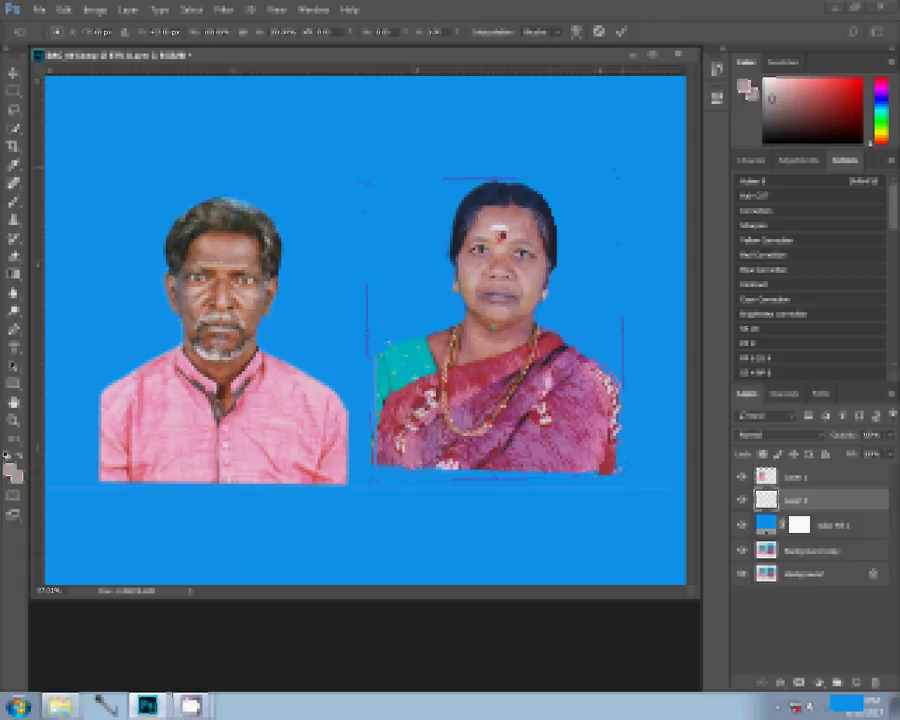
pyautogui.moveTo(430, 320); pyautogui.dragTo(430, 340)
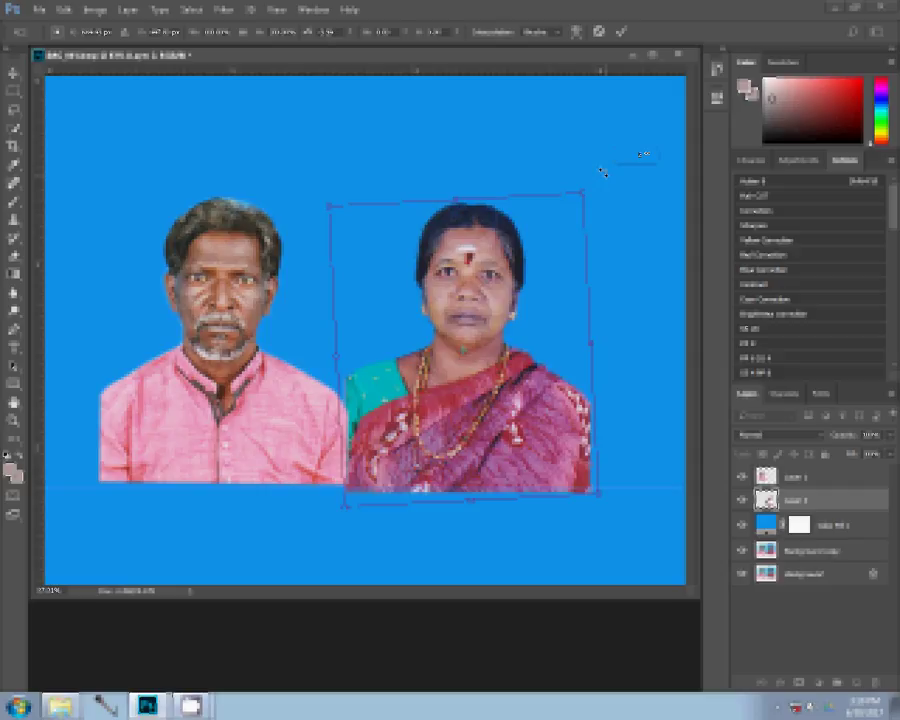
pyautogui.press('Return')
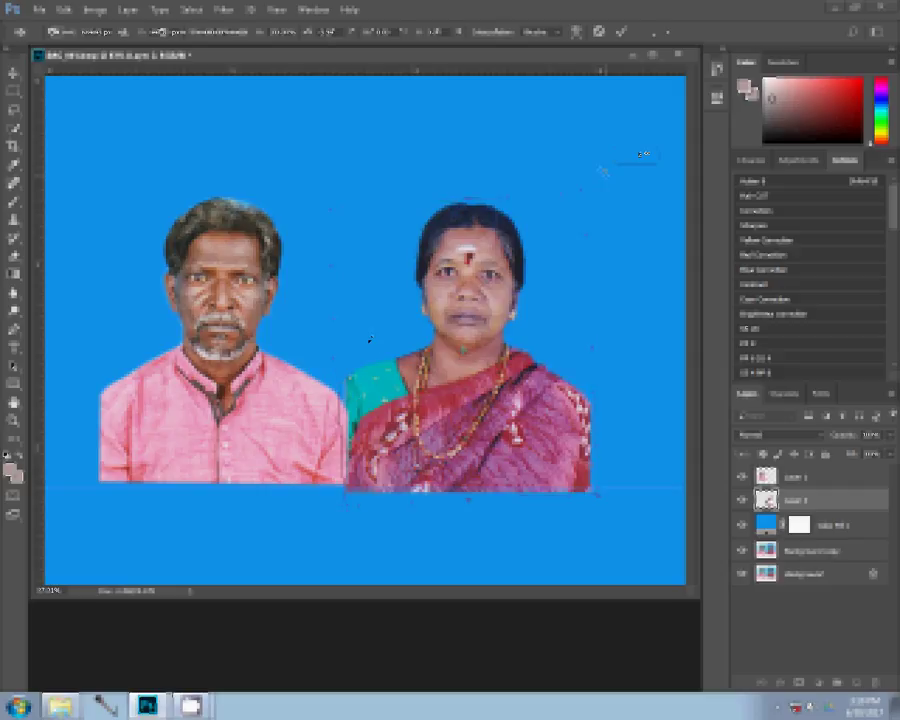
pyautogui.hotkey('ctrl', 't')
pyautogui.press('Return')
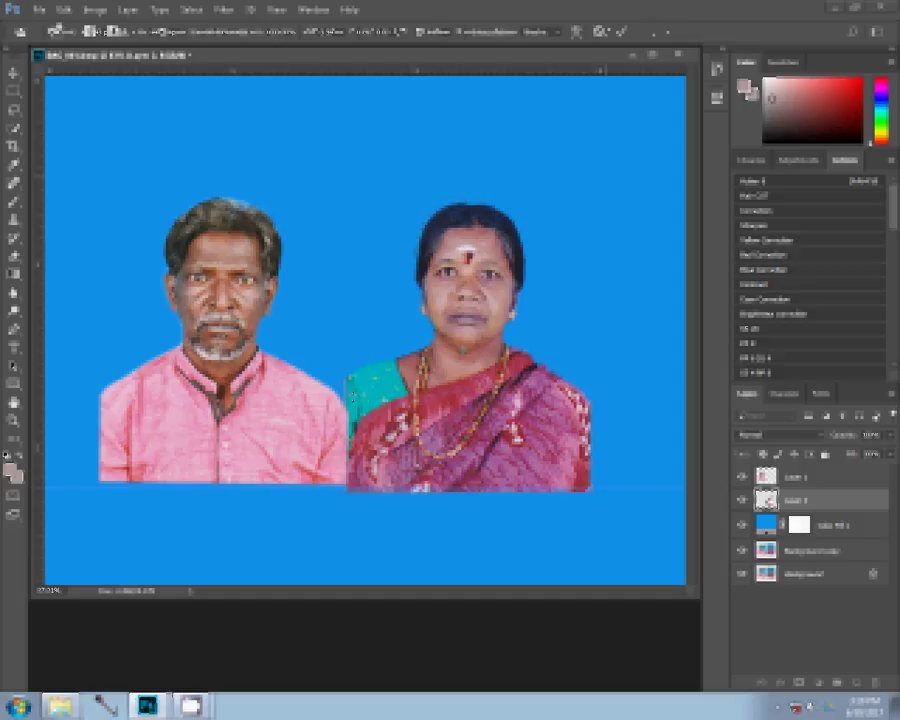
pyautogui.press('s')
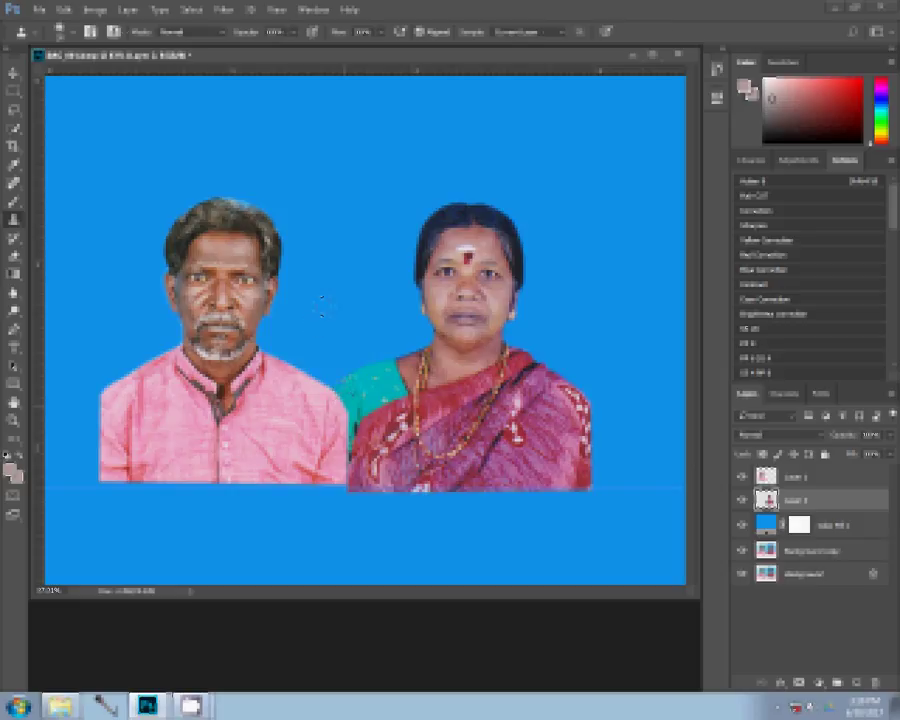
# - Undo the bad retouch stroke on the man's shirt and switch to the Crop tool
pyautogui.press('j')
pyautogui.hotkey('ctrl', 'z')
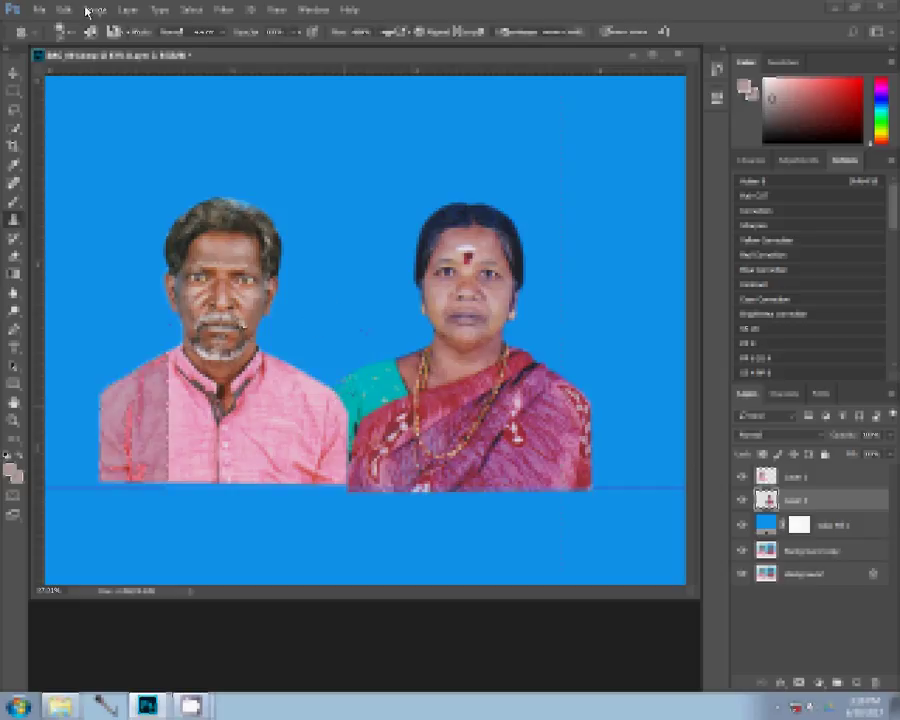
pyautogui.click(90, 10)
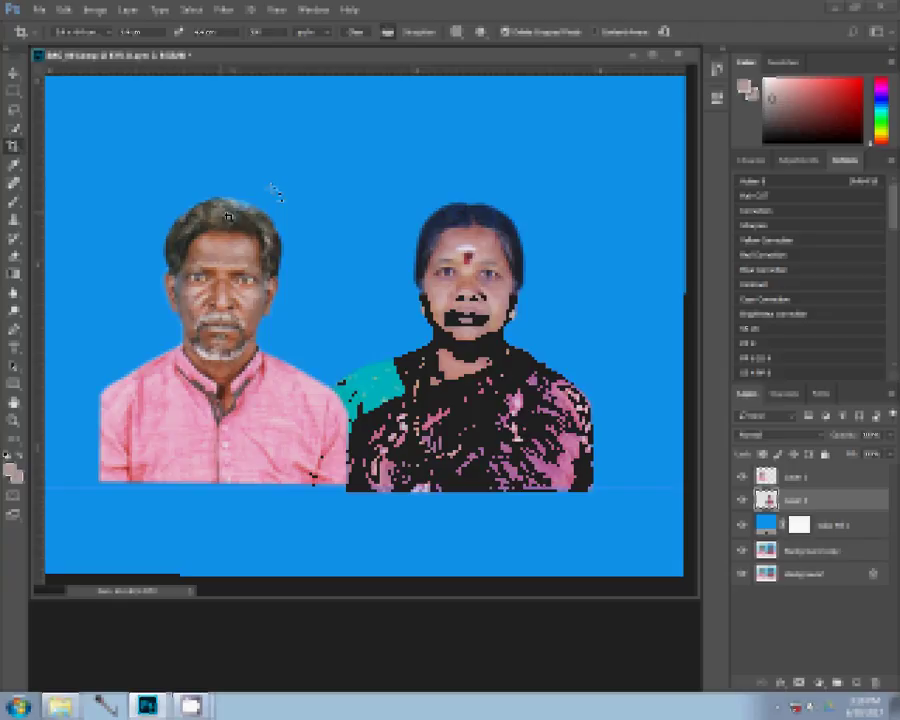
# - Rotate the crop box to landscape and frame it tightly around the couple
pyautogui.rightClick(236, 187)
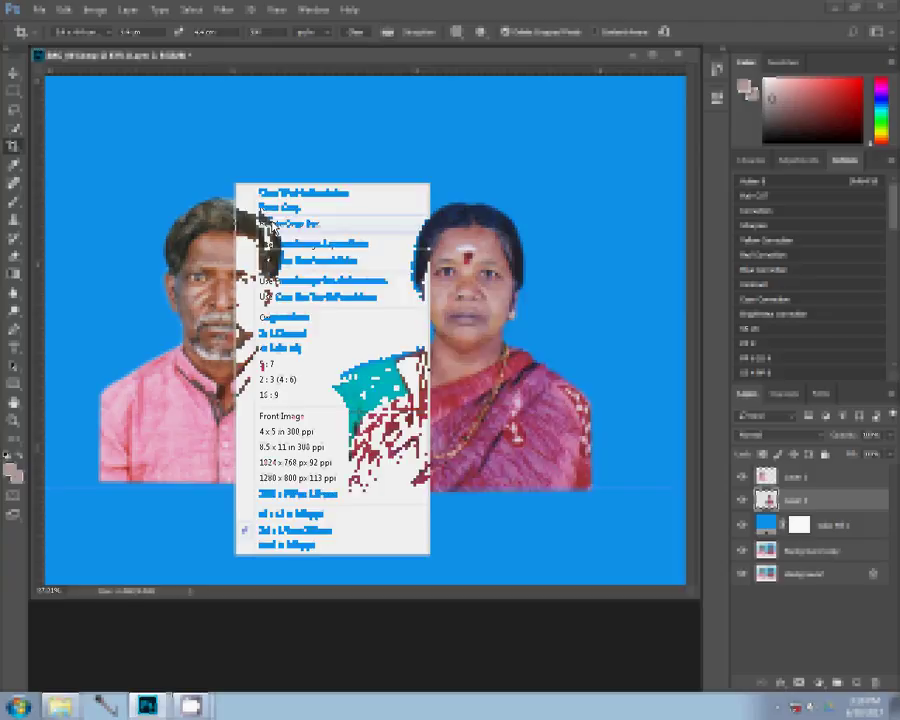
pyautogui.click(266, 222)
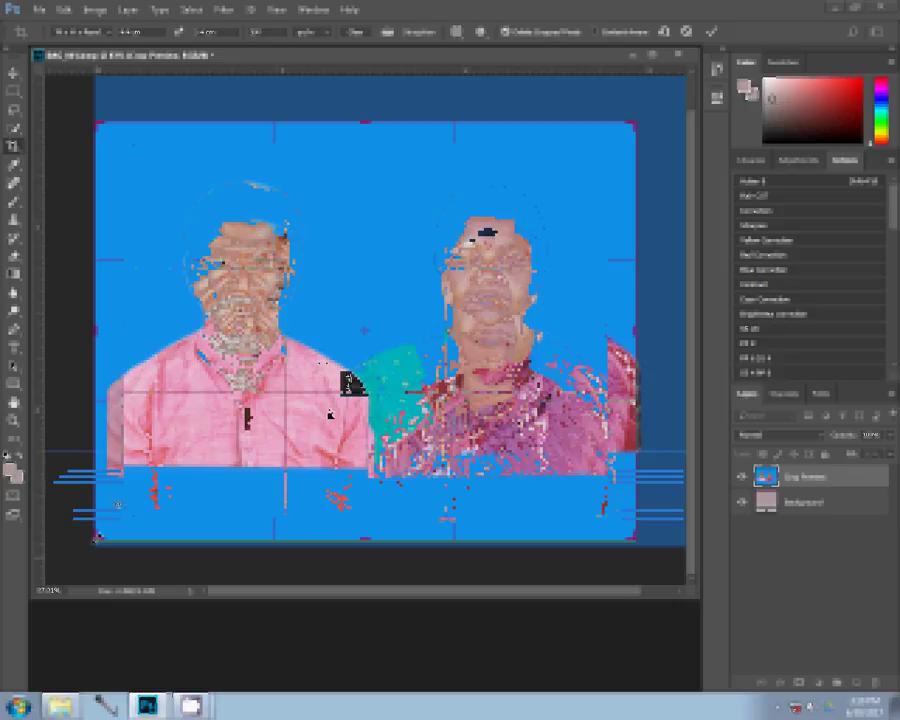
pyautogui.moveTo(330, 412); pyautogui.dragTo(319, 418)
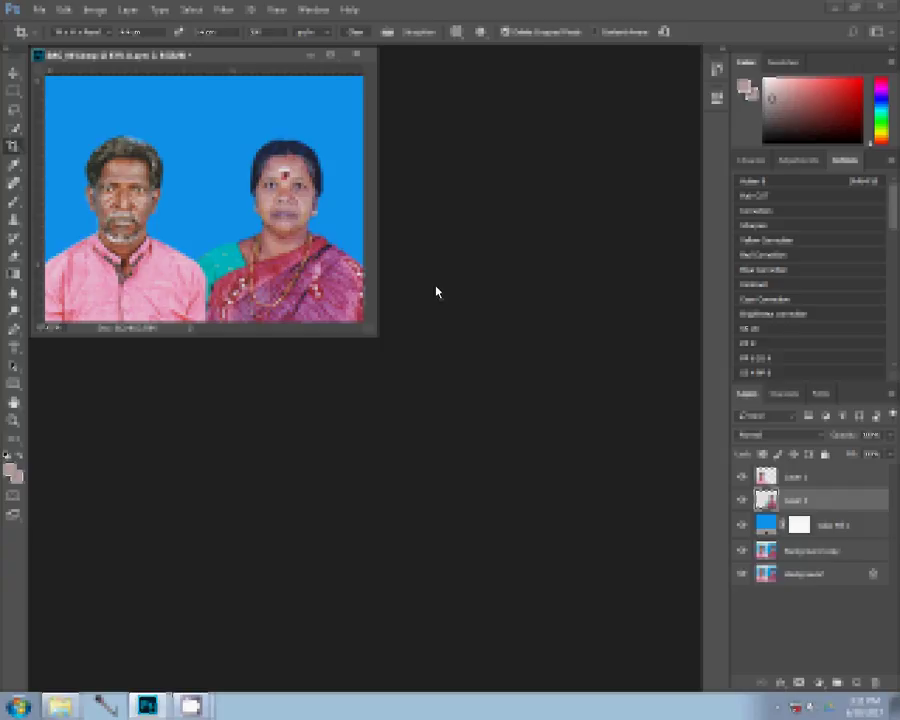
# - Rotate the image 90° clockwise via Image > Image Rotation
pyautogui.click(89, 9)
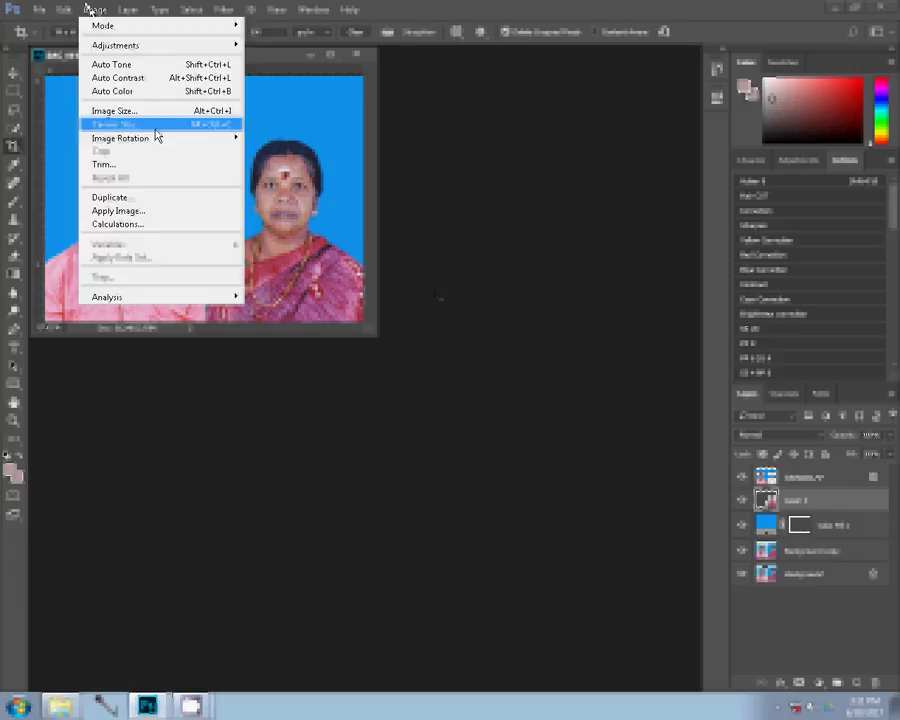
pyautogui.moveTo(160, 137)
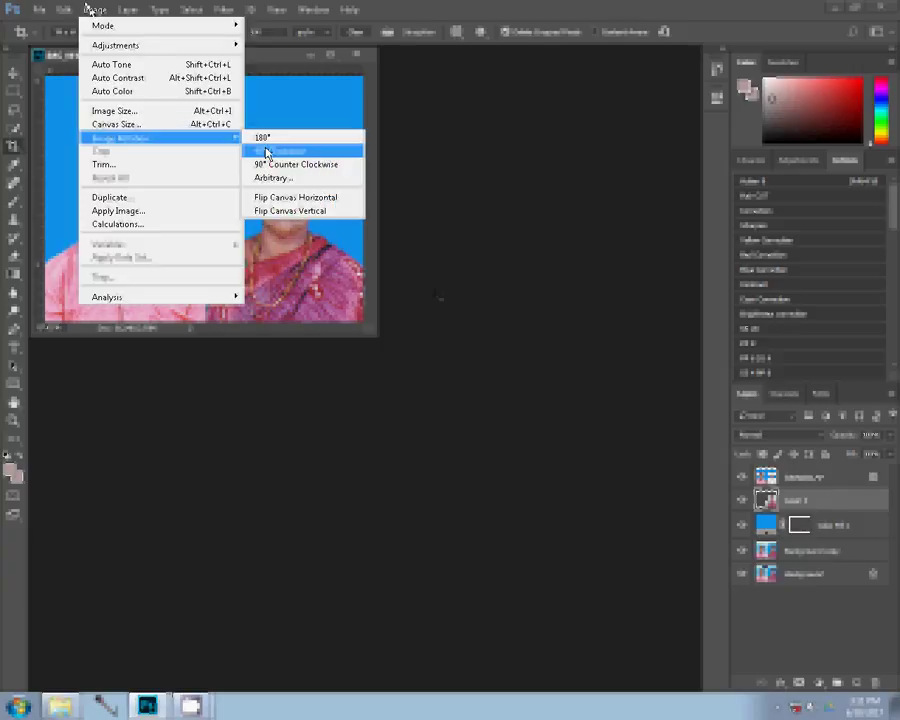
pyautogui.click(267, 153)
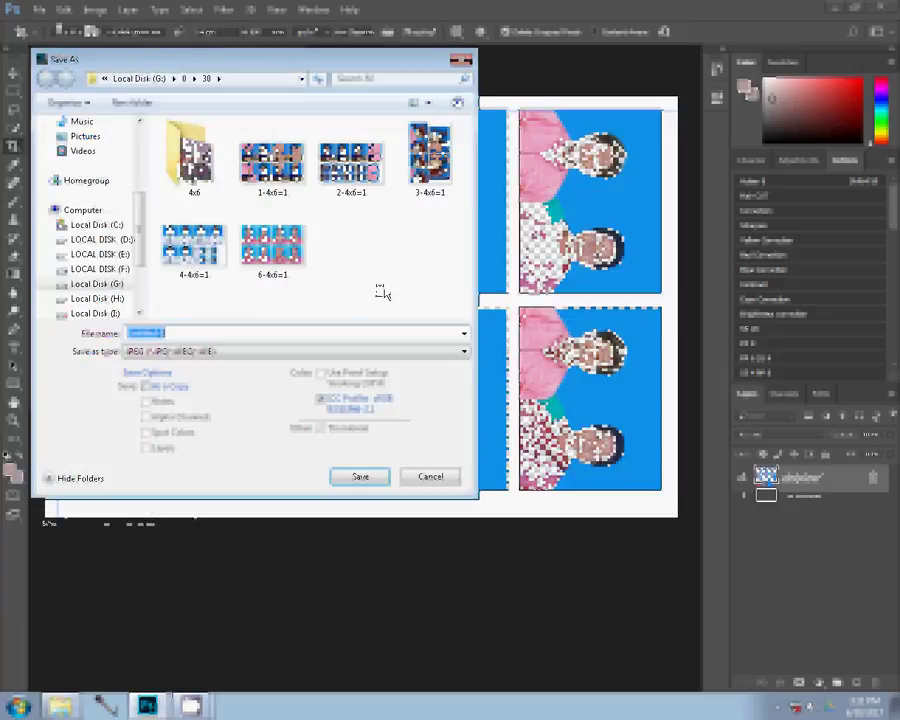
# - Save the sheet as JPEG named '7-4x6=1', accepting the JPEG options
pyautogui.write('7-')
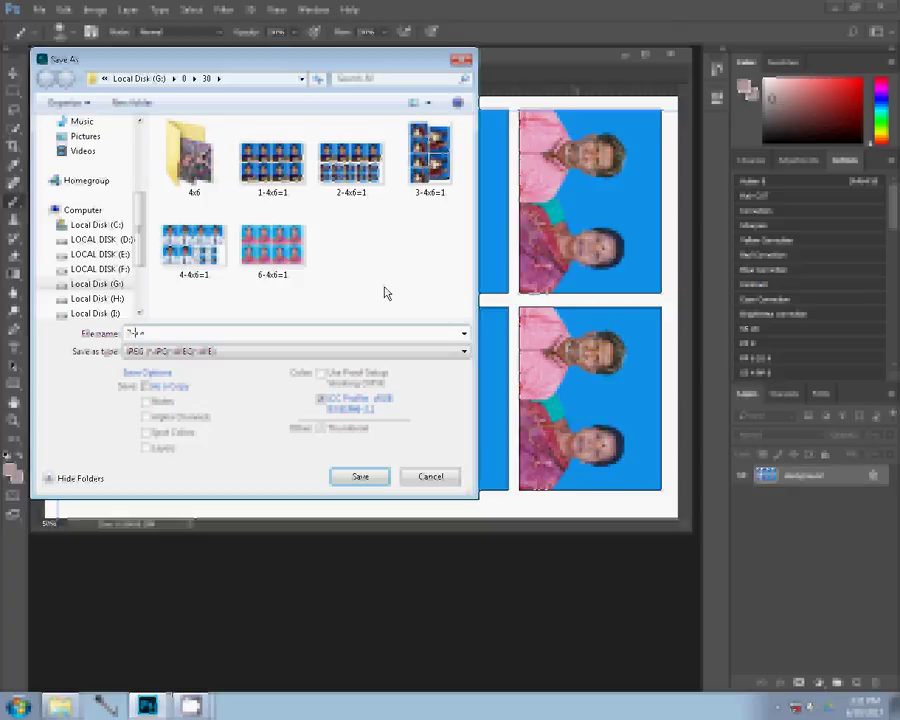
pyautogui.write('4x6=1')
pyautogui.press('Return')
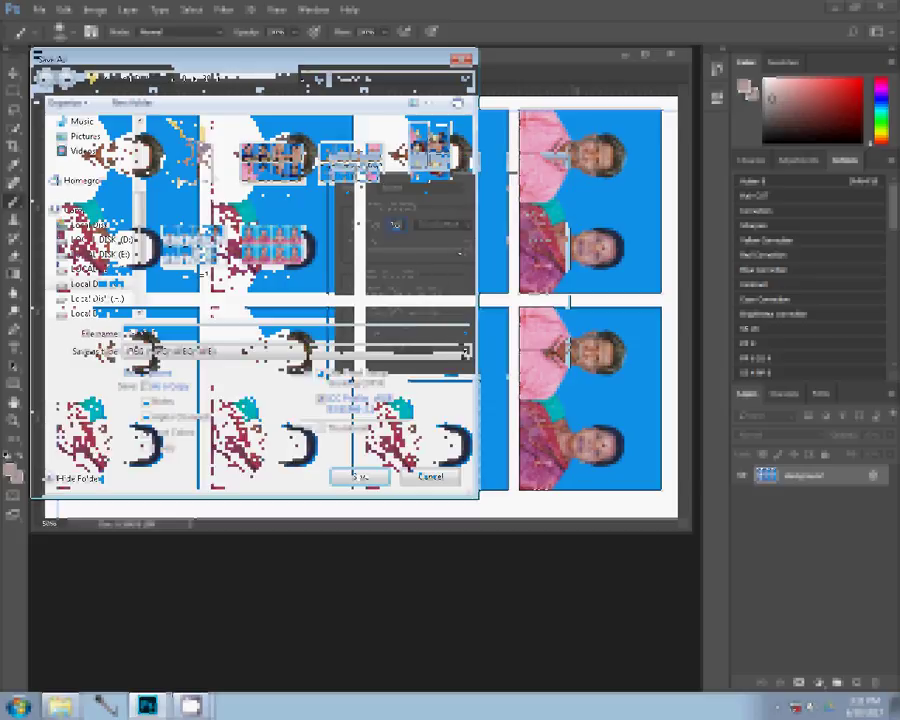
pyautogui.click(494, 207)
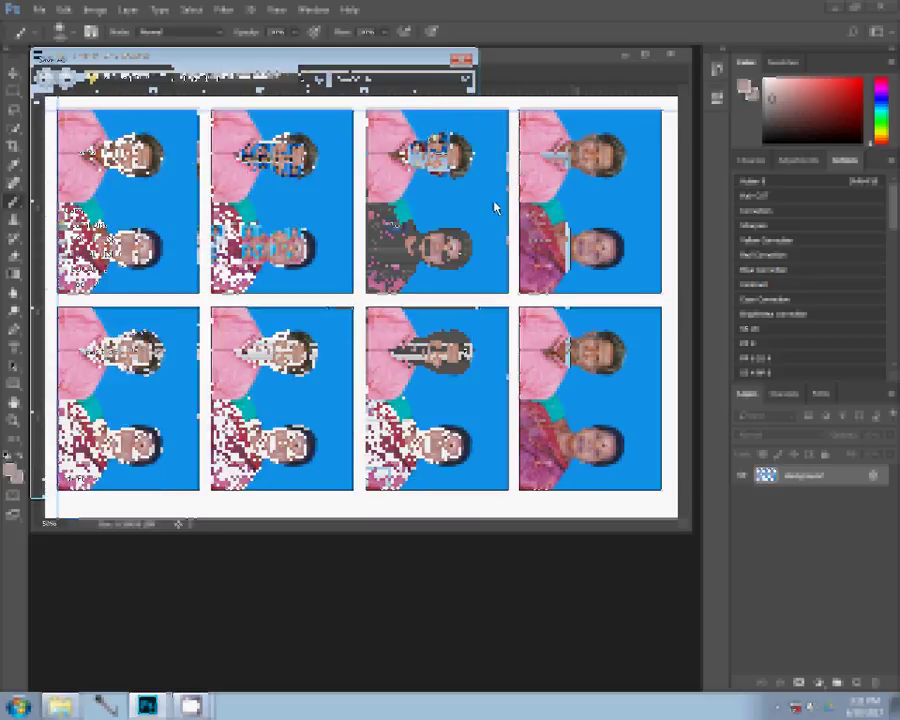